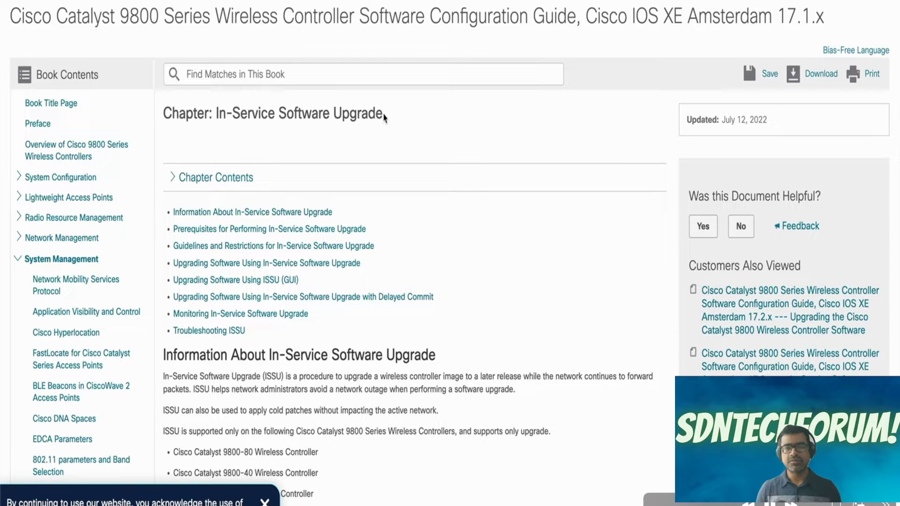
- Highlight the ISSU chapter title, its definition and the cold-patch point, then scroll toward the supported controllers
drag(385, 117, 216, 116)
scroll(451, 267, down, 3)
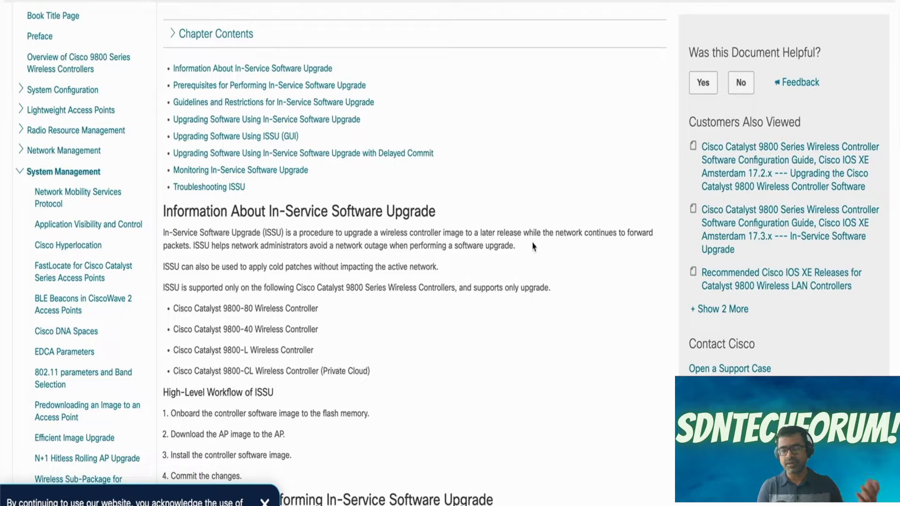
drag(532, 246, 160, 237)
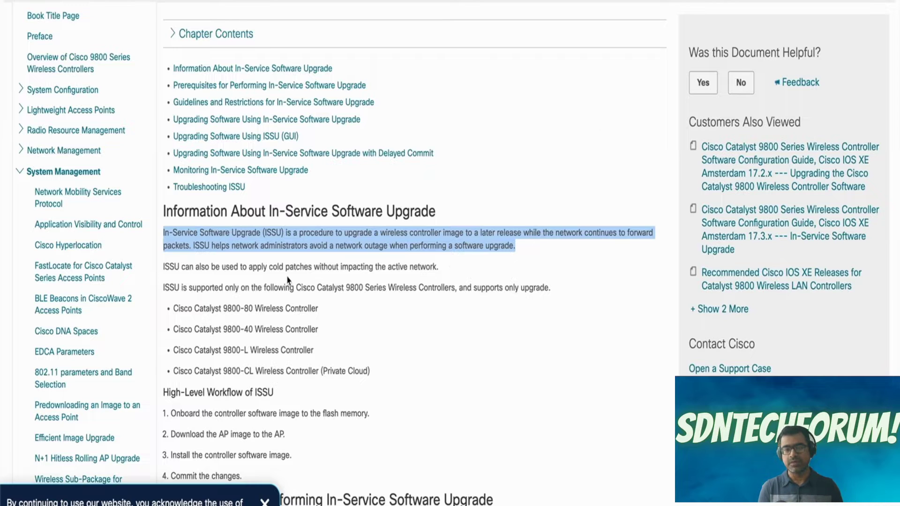
drag(437, 268, 244, 267)
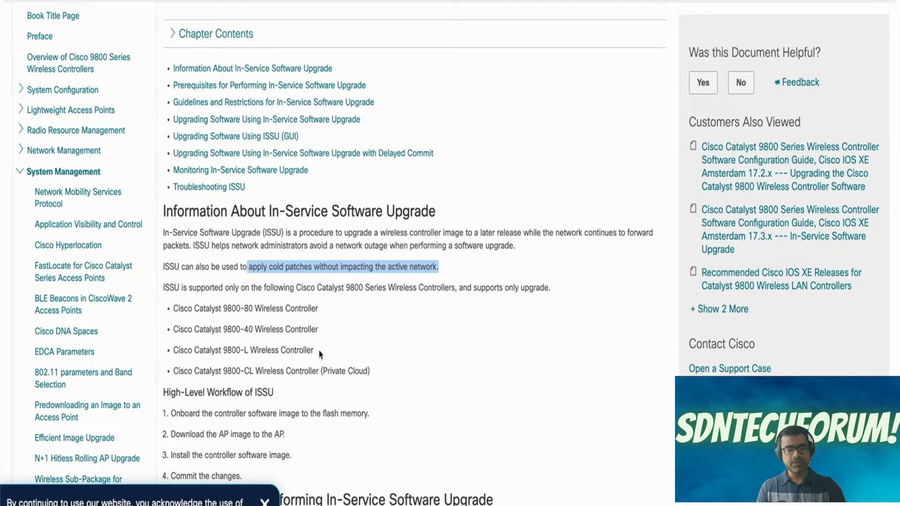
scroll(320, 349, down, 3)
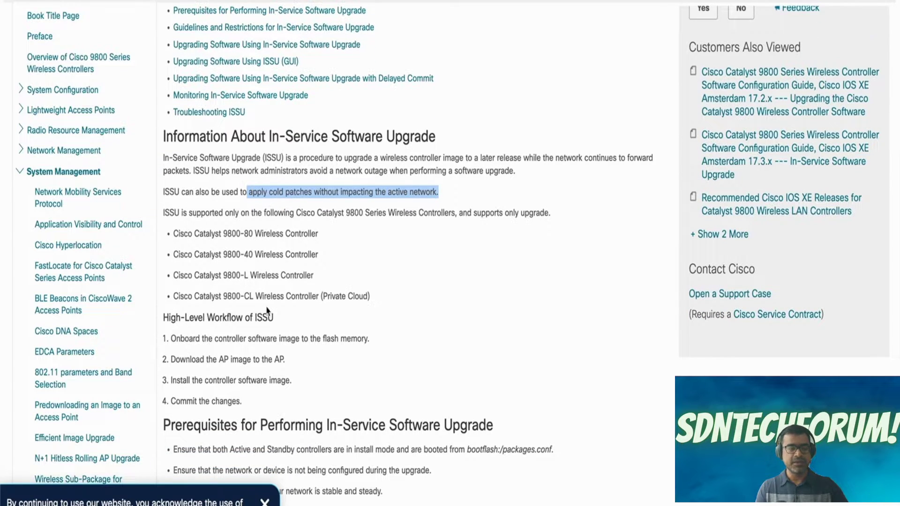
- Highlight each High-Level Workflow of ISSU step, from downloading the AP image to Commit the changes
scroll(344, 293, down, 4)
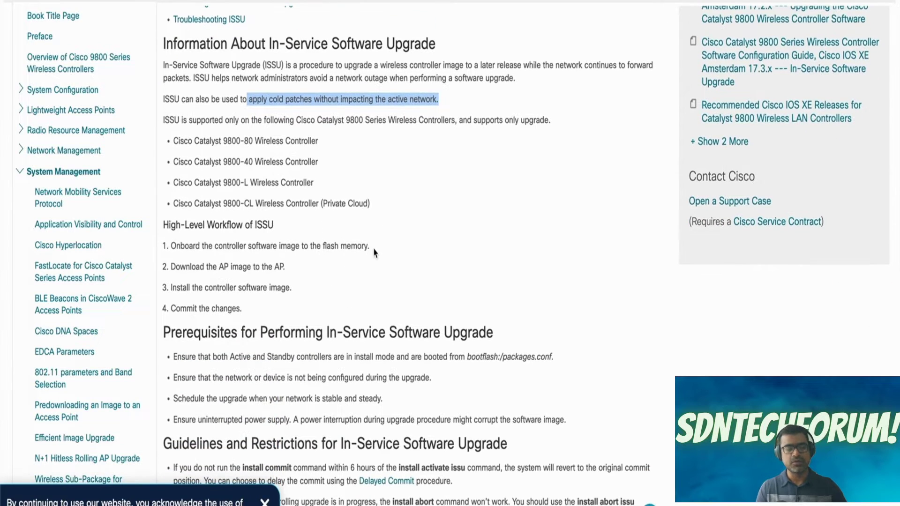
drag(373, 248, 191, 247)
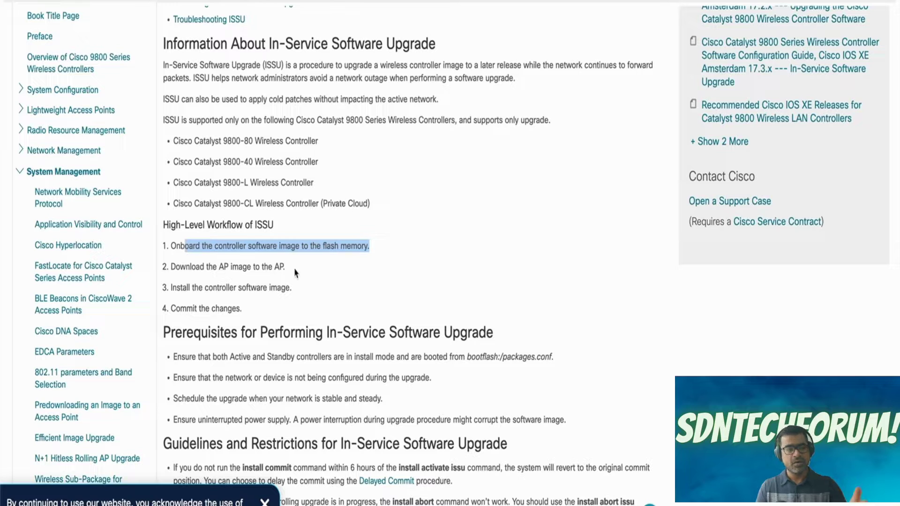
click(284, 271)
drag(284, 270, 183, 266)
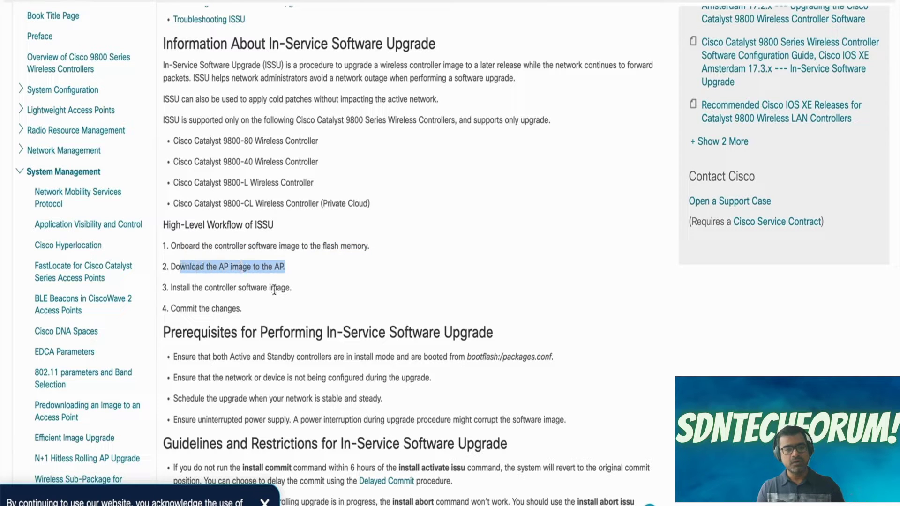
drag(296, 289, 190, 286)
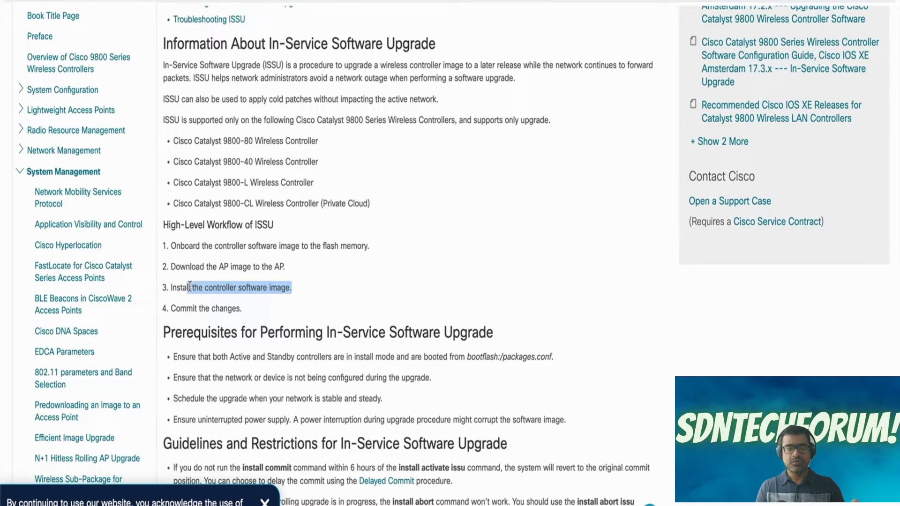
drag(245, 310, 168, 311)
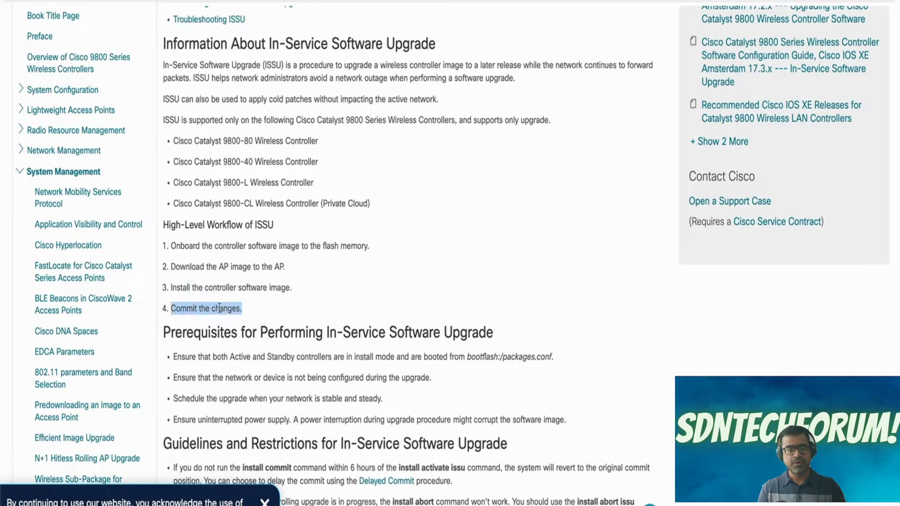
click(467, 292)
- Highlight the Prerequisites heading, the install-mode requirement for both controllers and the uninterrupted power prerequisite
scroll(466, 294, down, 2)
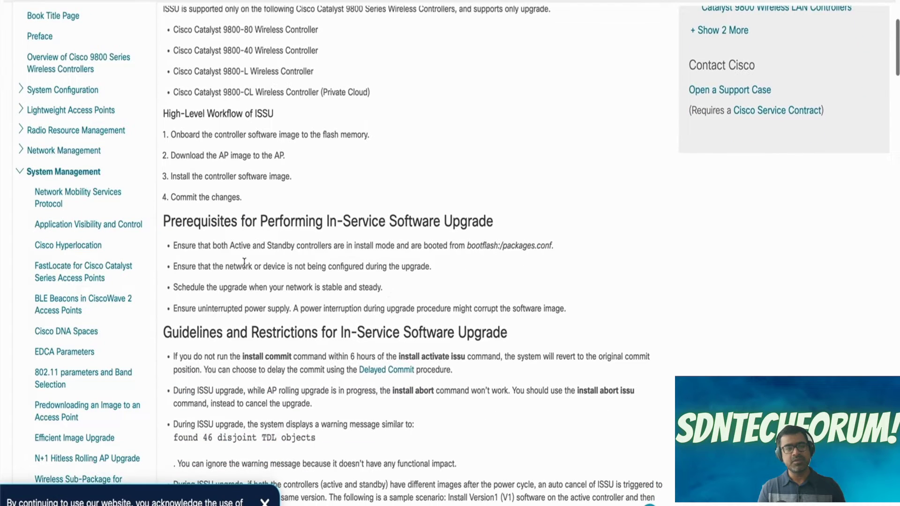
drag(239, 221, 162, 222)
click(391, 208)
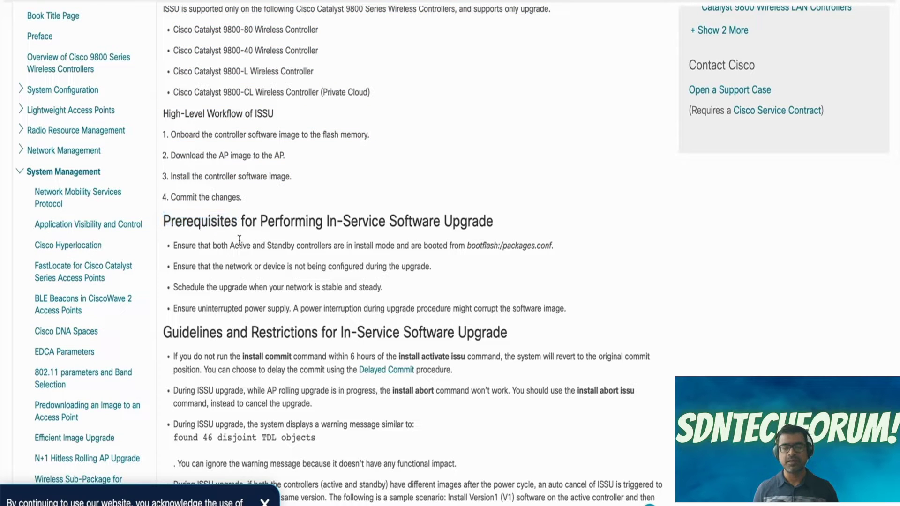
drag(230, 246, 564, 254)
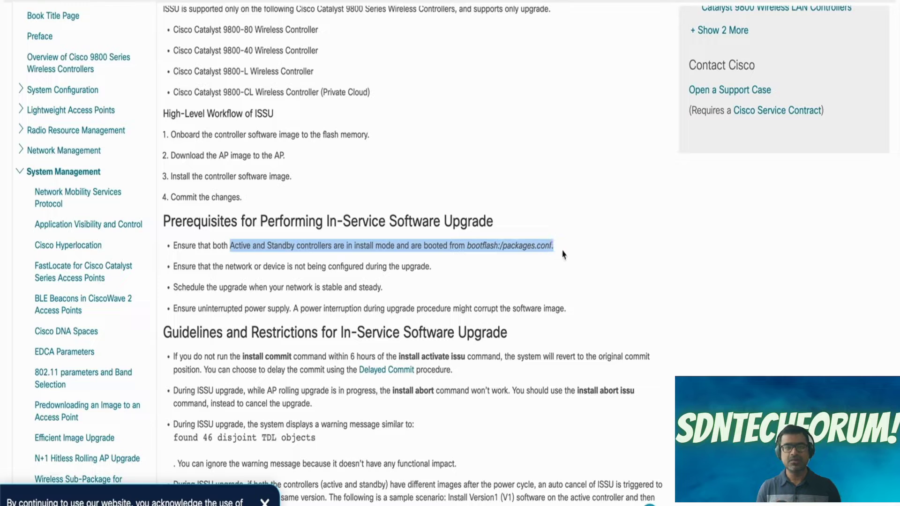
click(540, 197)
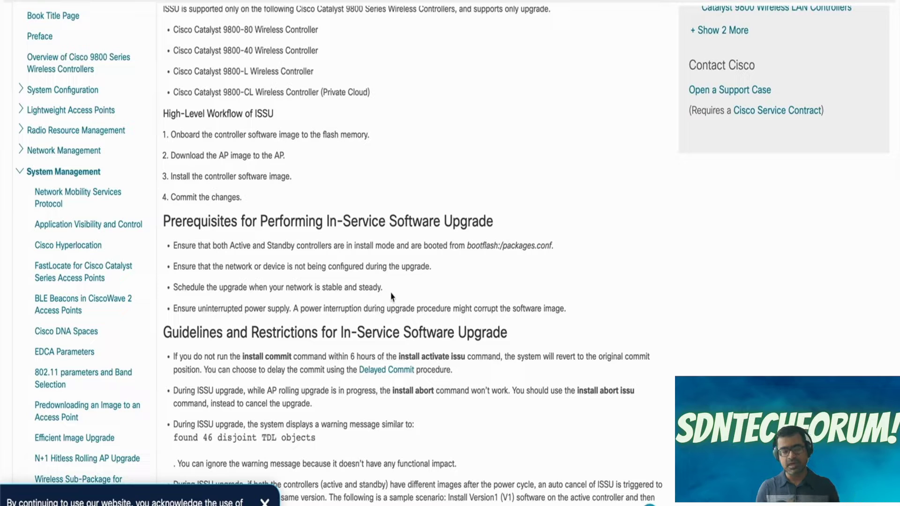
drag(293, 307, 175, 308)
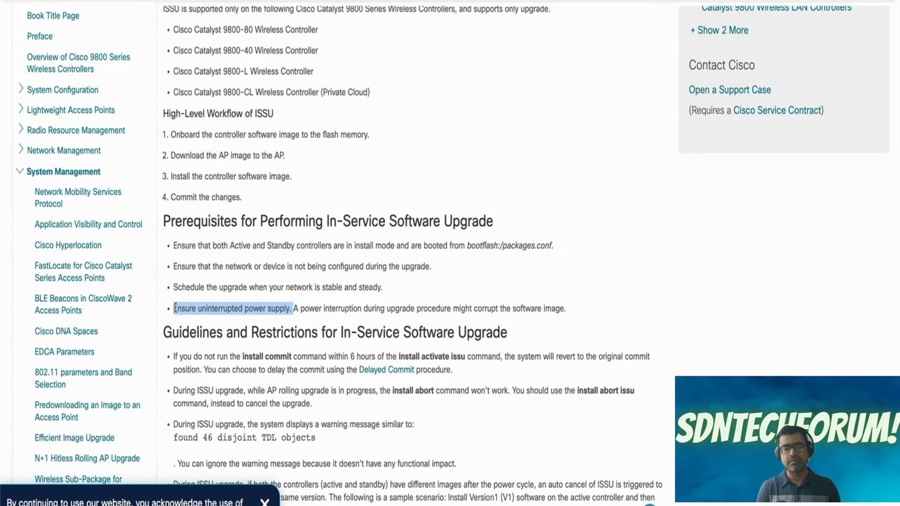
click(572, 138)
- Highlight the restriction that mismatched images after a power cycle automatically cancel ISSU
scroll(493, 180, down, 4)
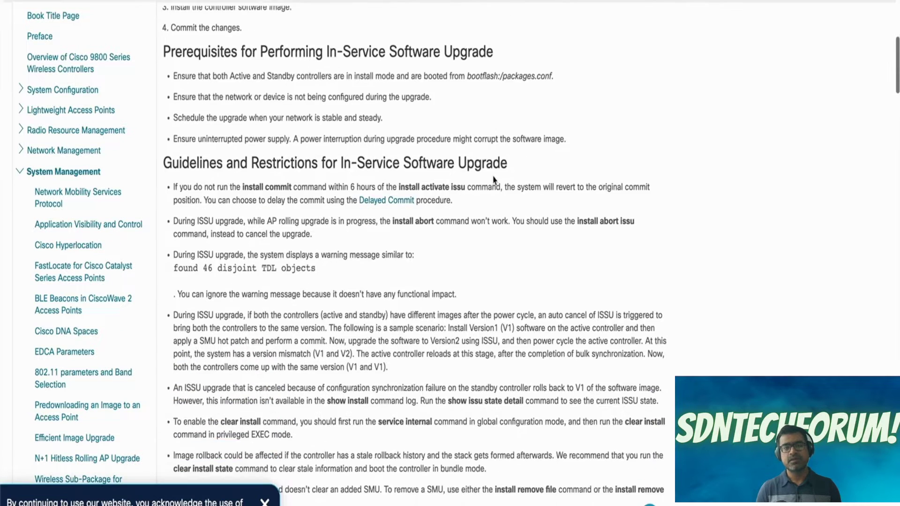
scroll(493, 181, down, 1)
scroll(484, 199, down, 1)
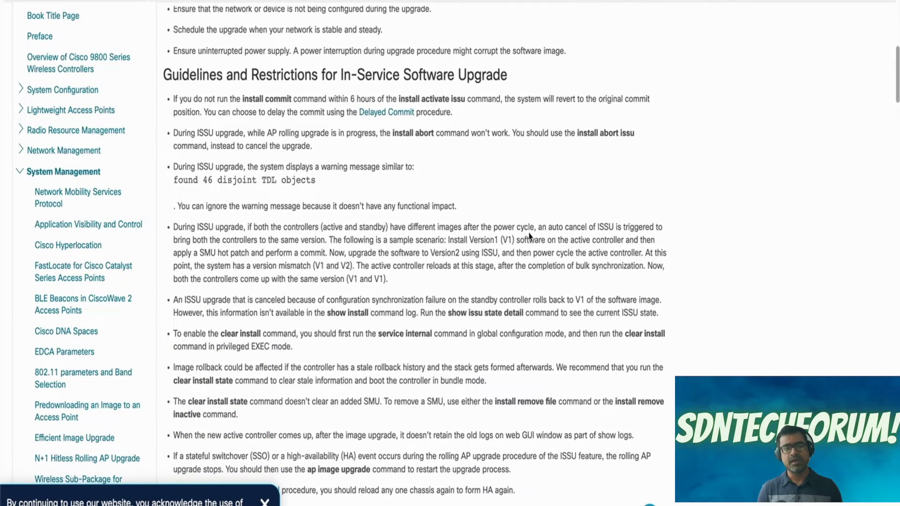
drag(539, 227, 170, 227)
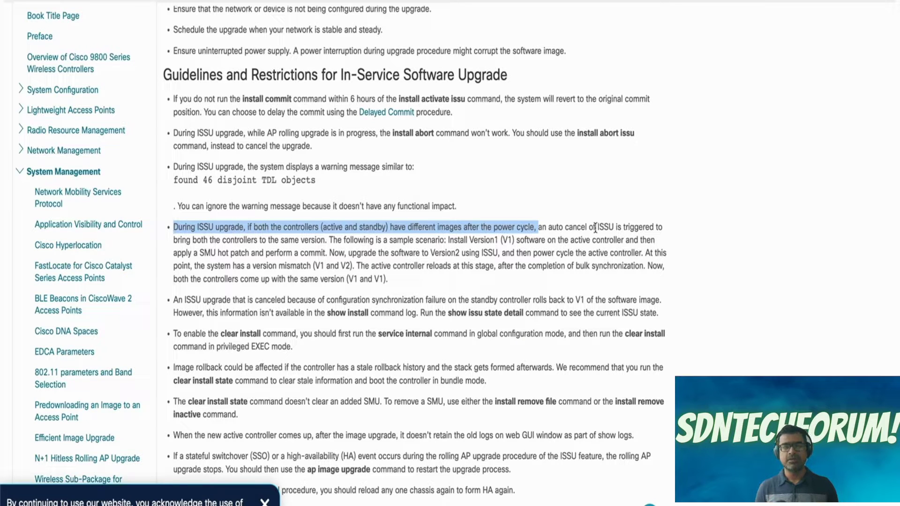
drag(539, 227, 329, 240)
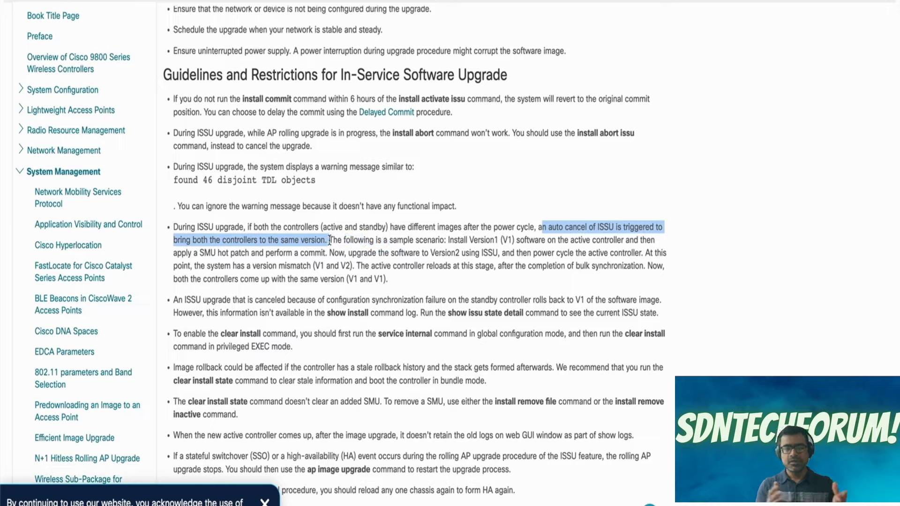
click(547, 176)
- Highlight the stateful switchover guideline and the guideline on HA failing to form
scroll(552, 177, down, 3)
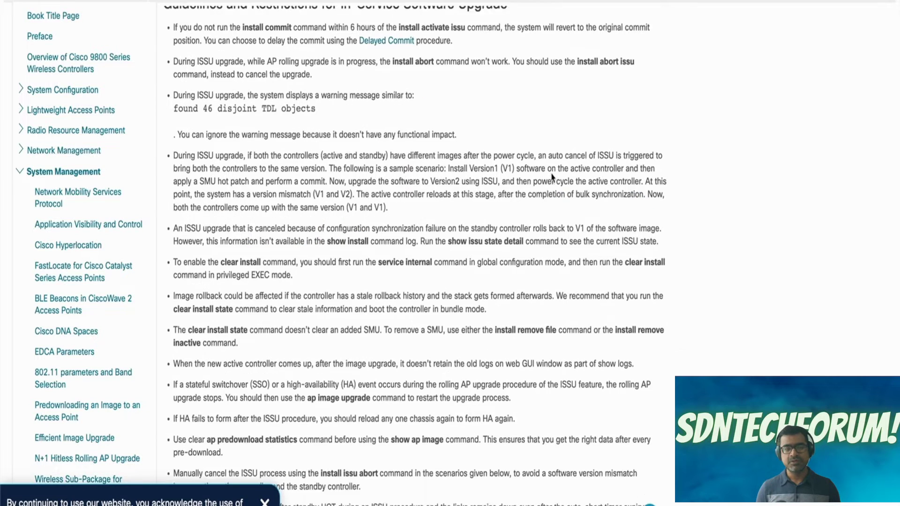
scroll(553, 175, down, 5)
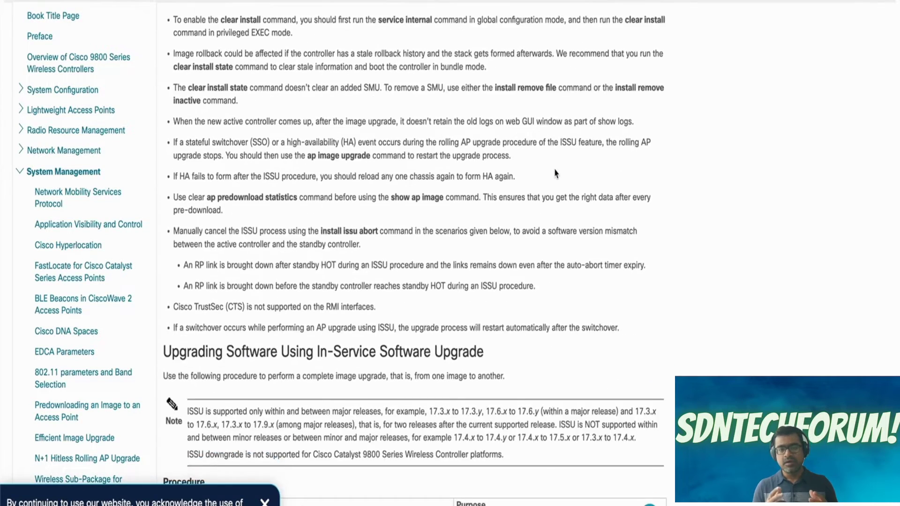
scroll(555, 174, down, 5)
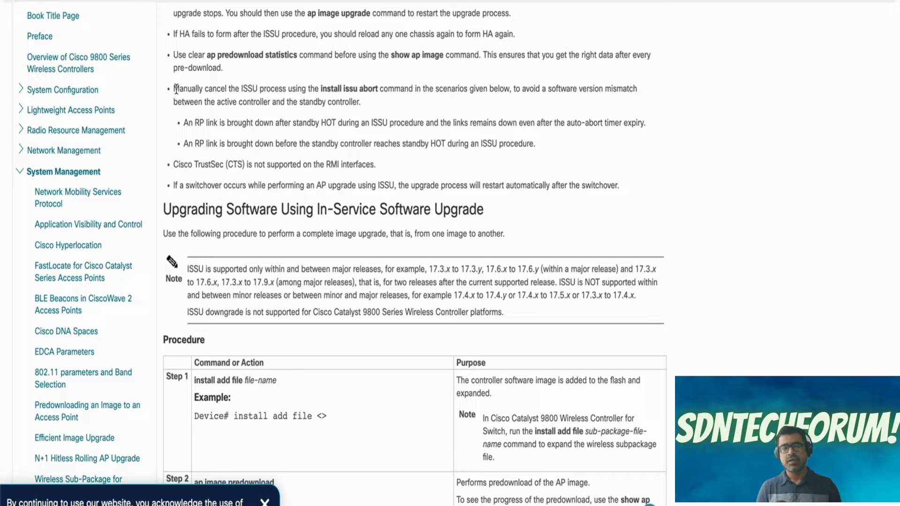
scroll(281, 84, up, 1)
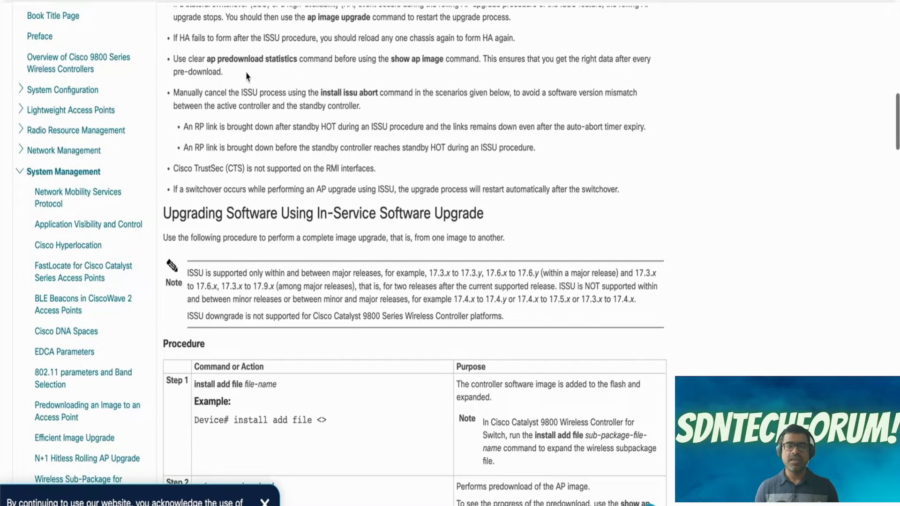
scroll(486, 103, up, 1)
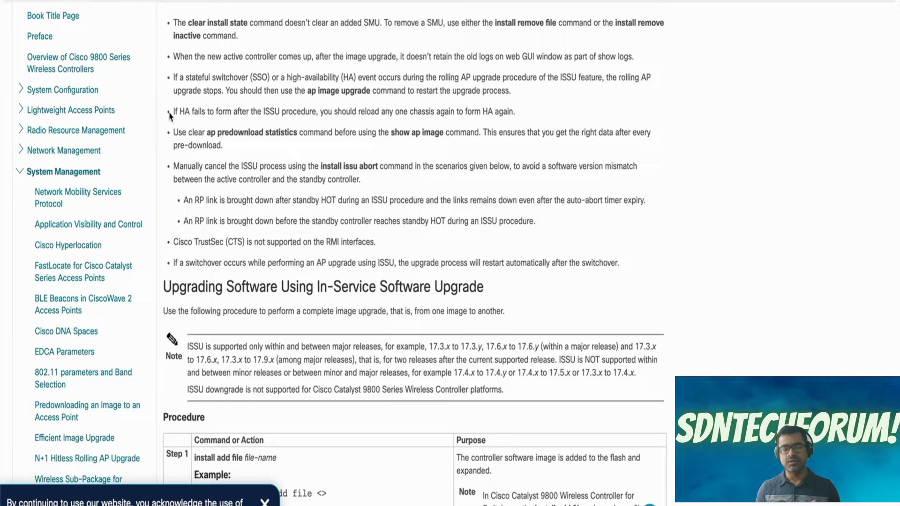
drag(171, 78, 536, 99)
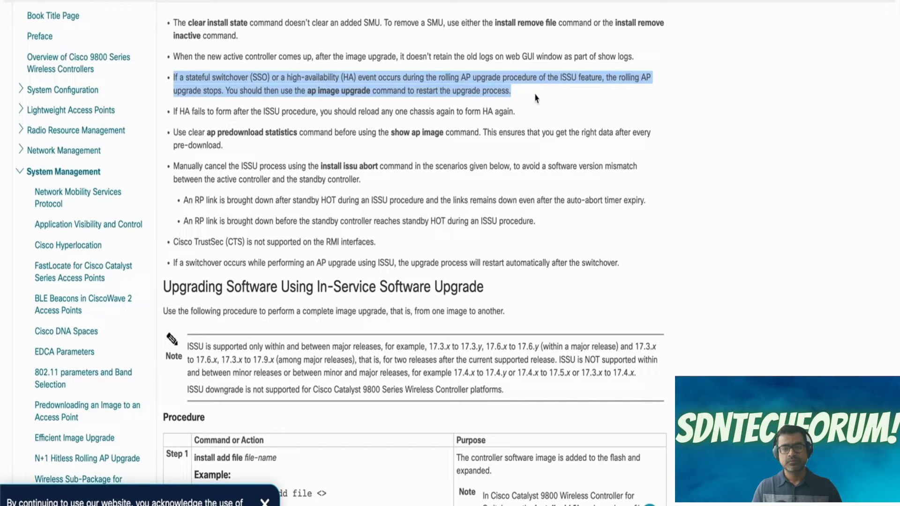
click(262, 126)
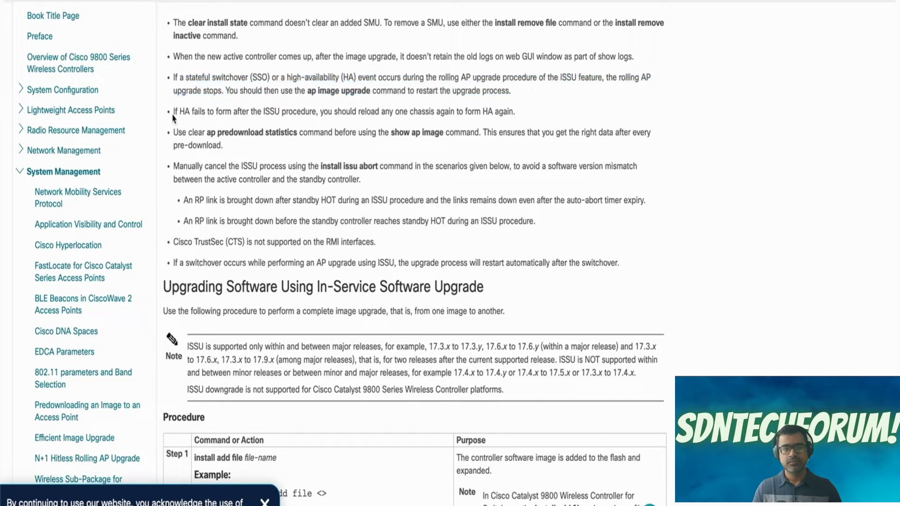
drag(170, 114, 519, 117)
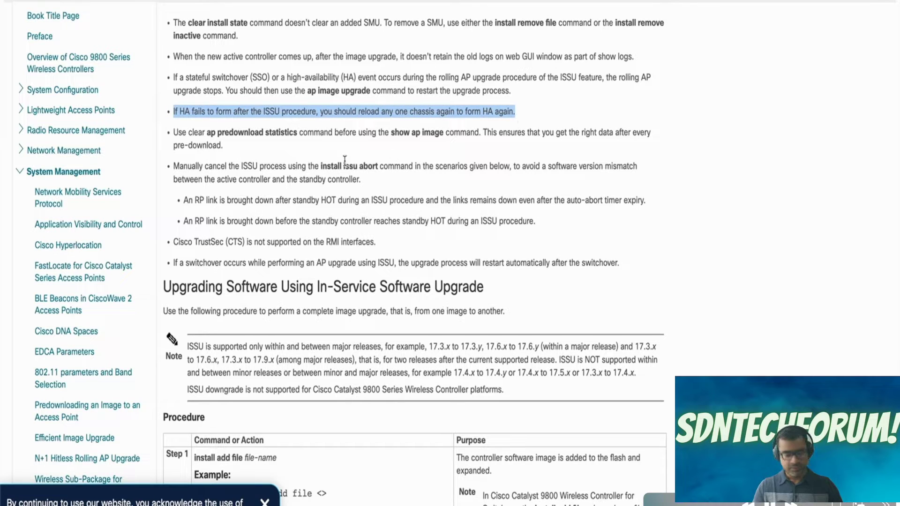
click(247, 158)
- Highlight the clear ap predownload statistics and install issu abort commands
drag(206, 134, 314, 136)
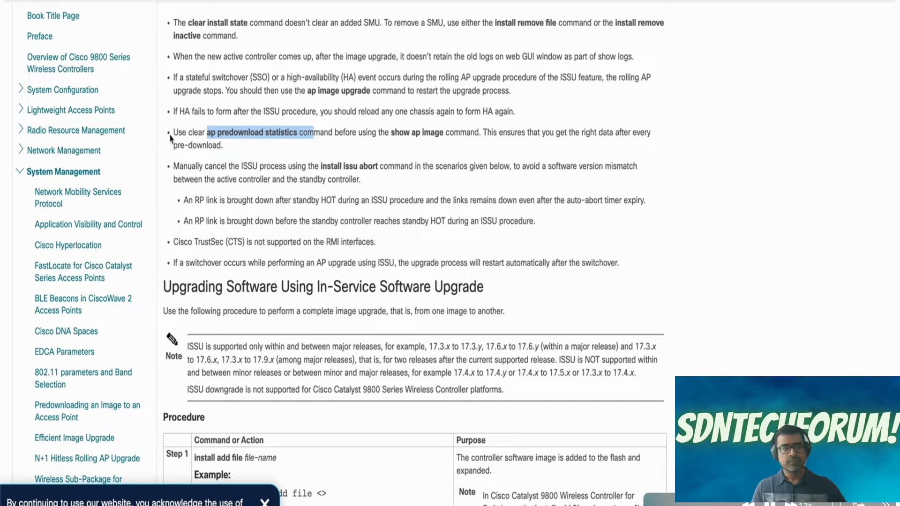
drag(188, 133, 313, 135)
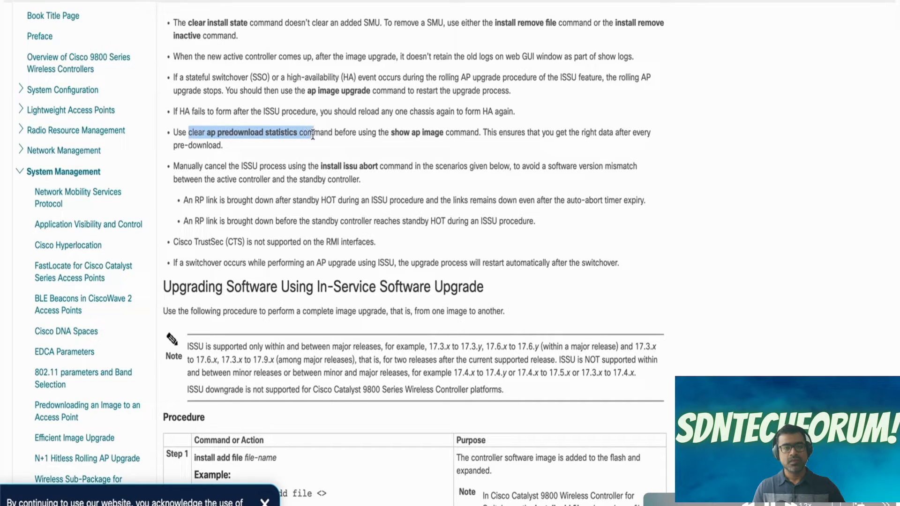
click(278, 156)
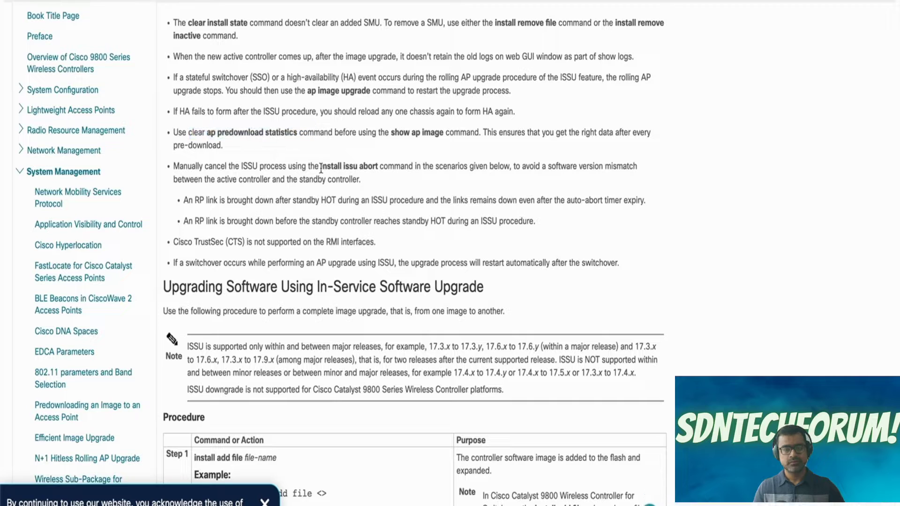
drag(320, 166, 382, 166)
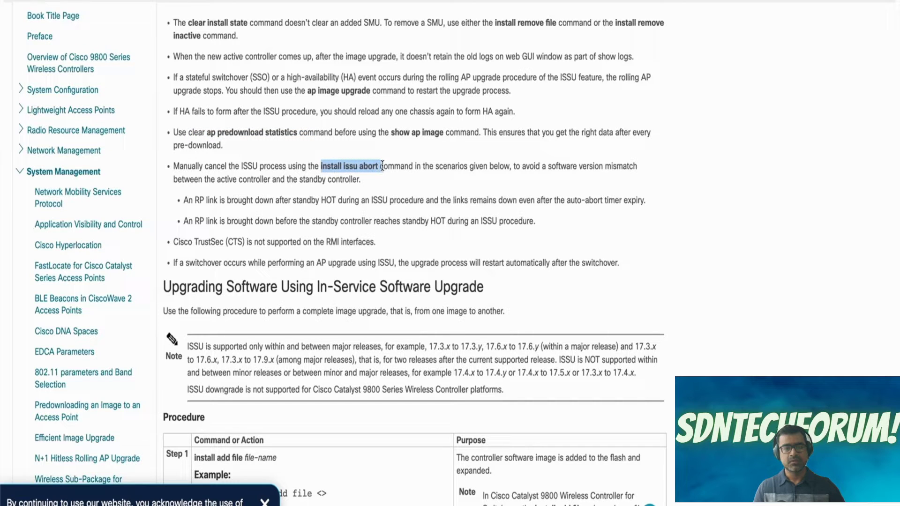
click(682, 187)
scroll(634, 178, down, 2)
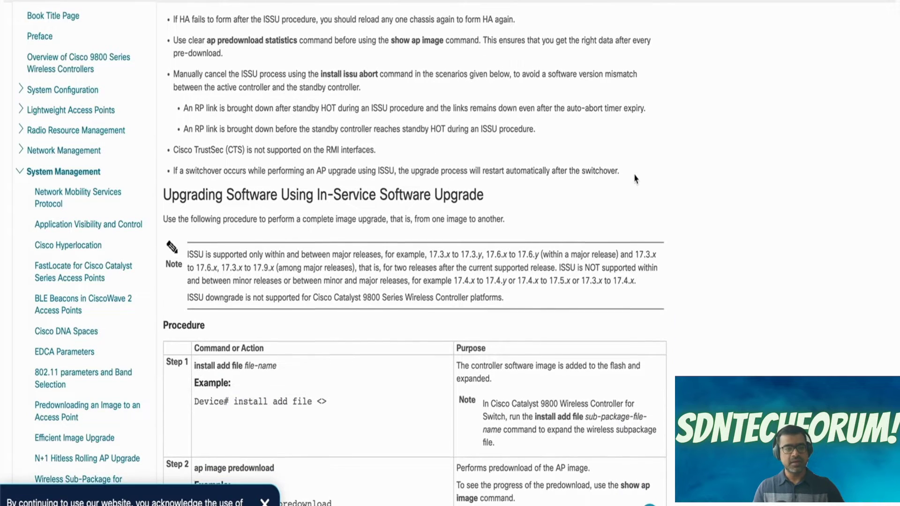
scroll(635, 178, down, 3)
scroll(634, 175, down, 1)
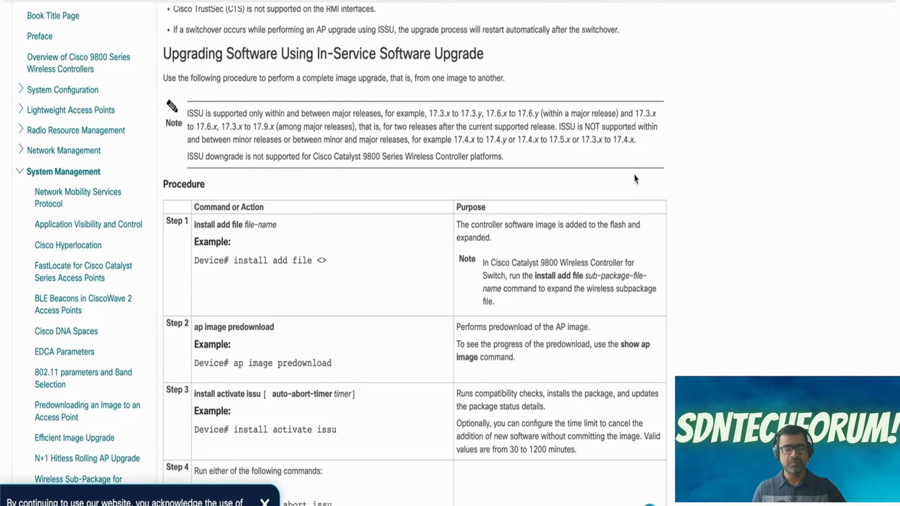
drag(179, 30, 578, 30)
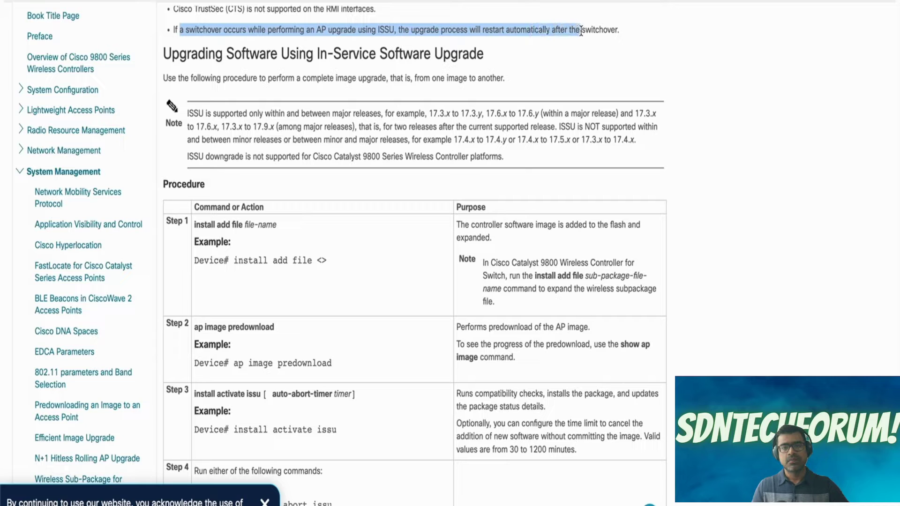
click(624, 52)
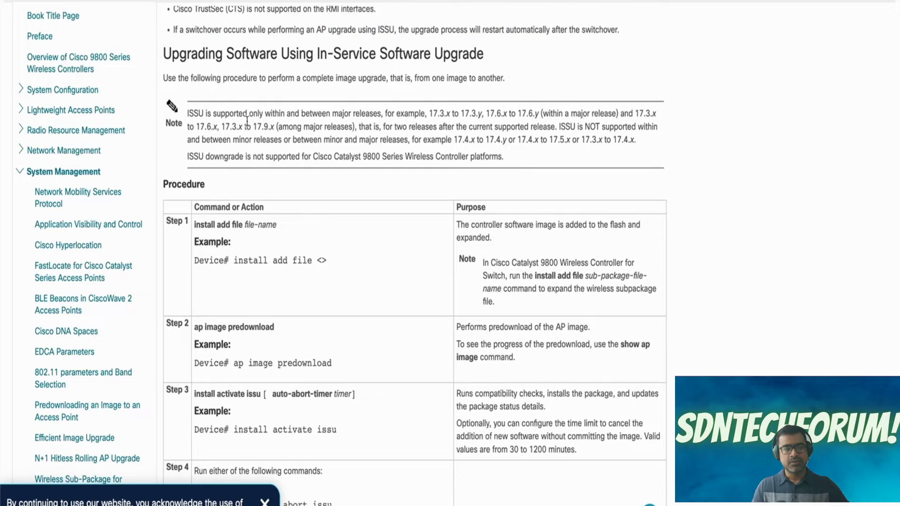
drag(188, 113, 573, 143)
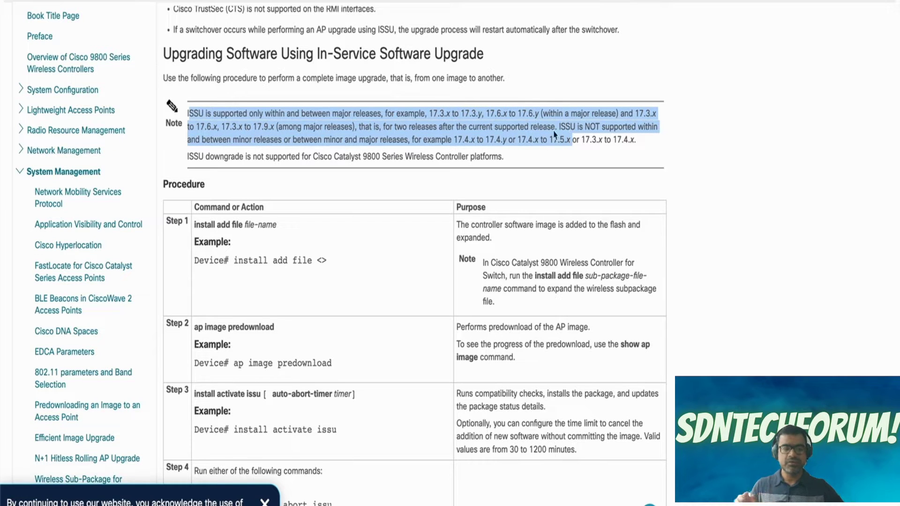
click(510, 112)
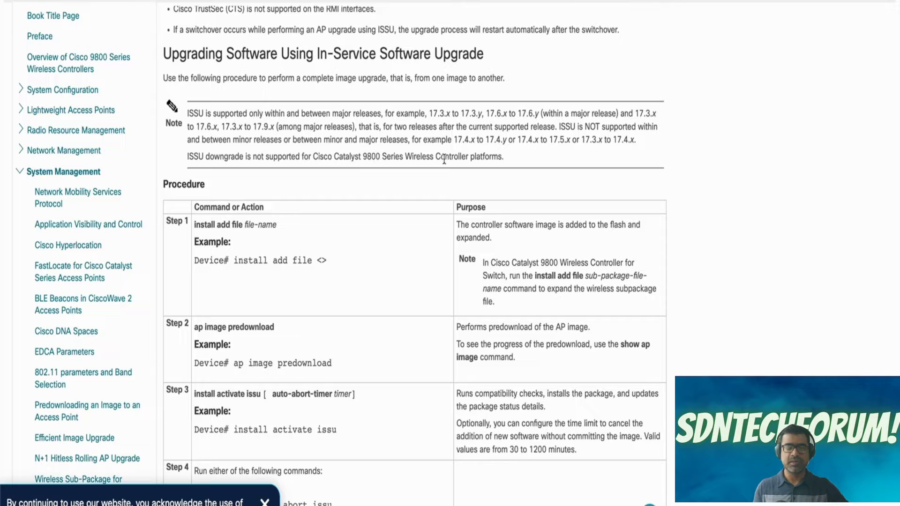
drag(443, 158, 189, 157)
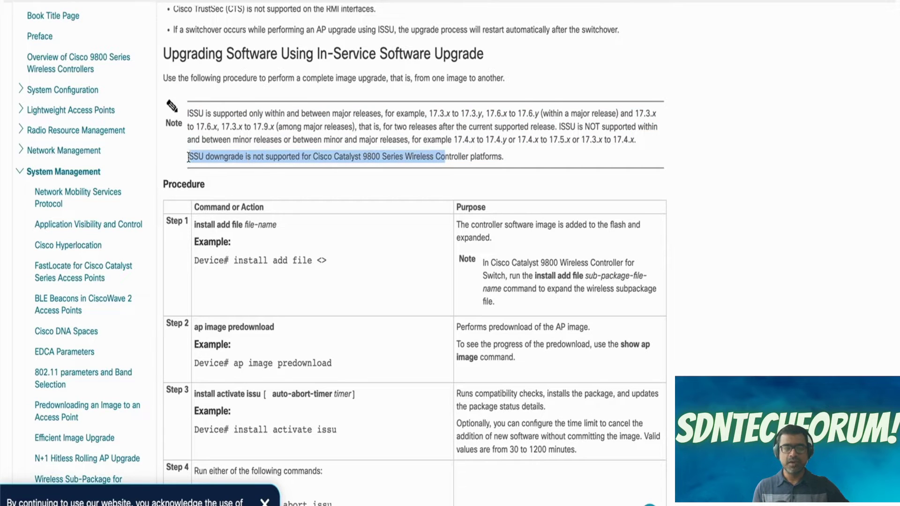
click(766, 116)
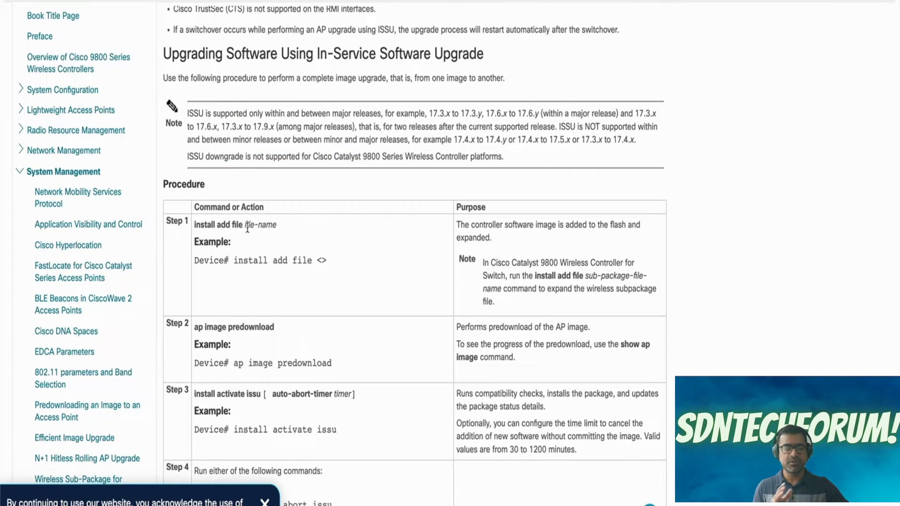
drag(247, 228, 186, 221)
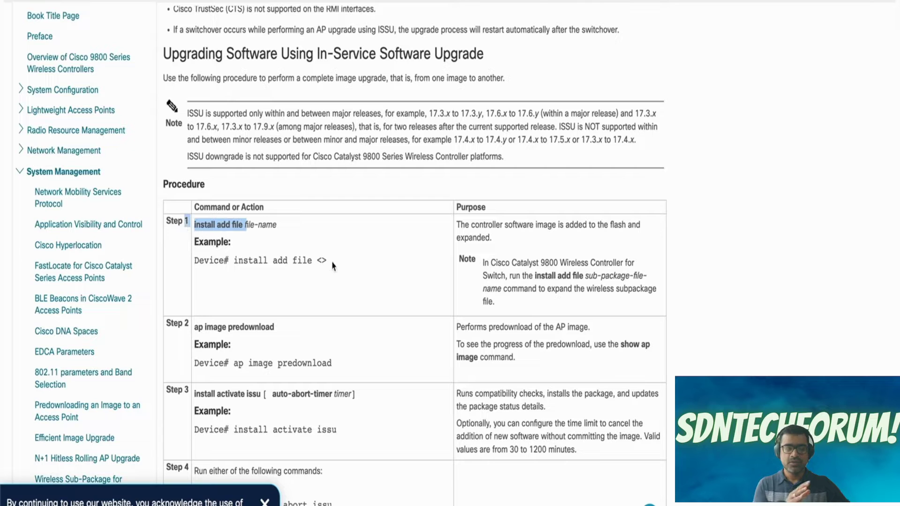
drag(332, 265, 193, 224)
click(387, 266)
scroll(387, 265, down, 3)
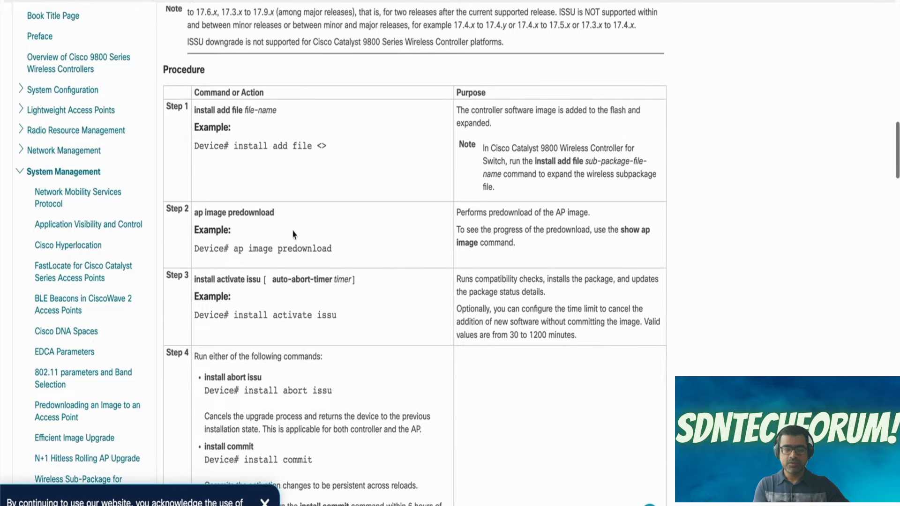
drag(281, 216, 192, 214)
click(375, 235)
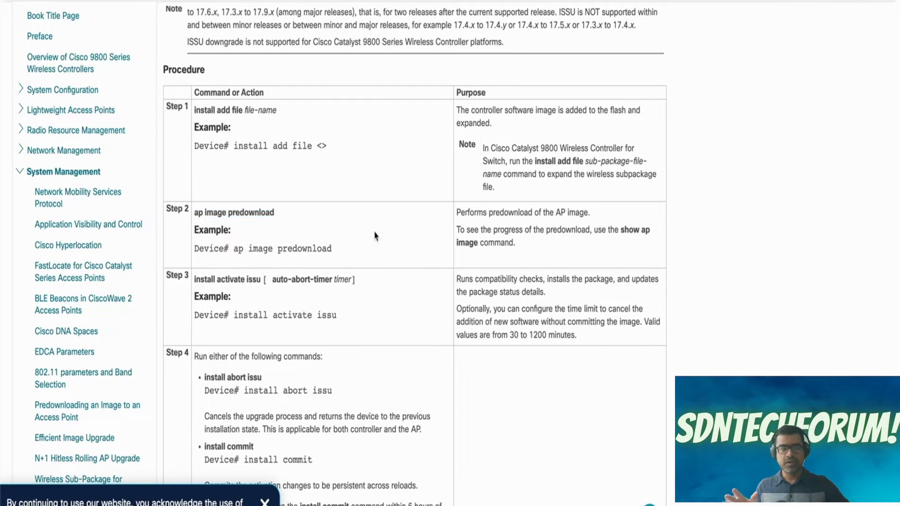
scroll(375, 236, down, 3)
drag(364, 193, 199, 196)
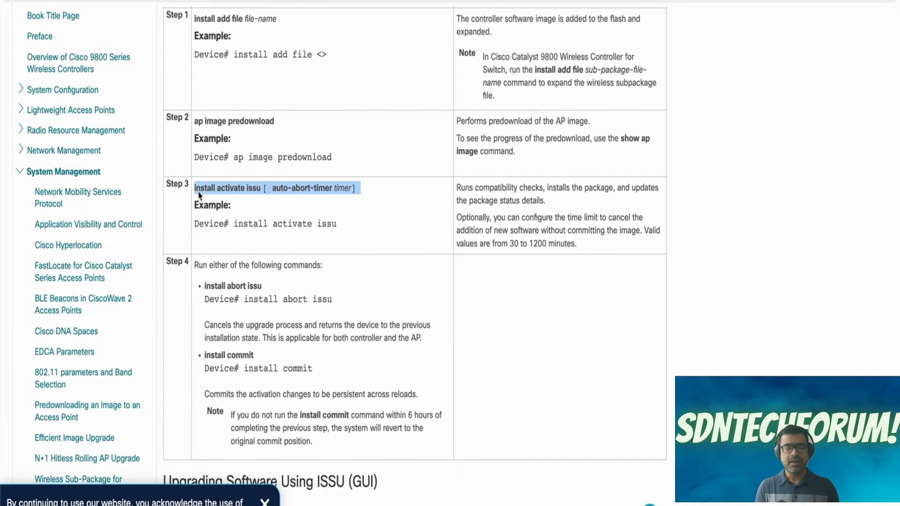
click(369, 222)
scroll(368, 236, down, 3)
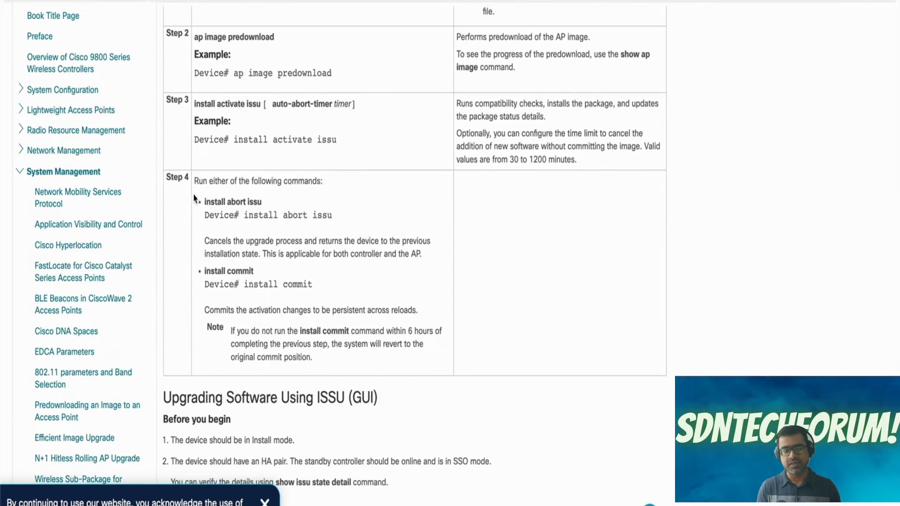
drag(194, 197, 255, 202)
click(287, 209)
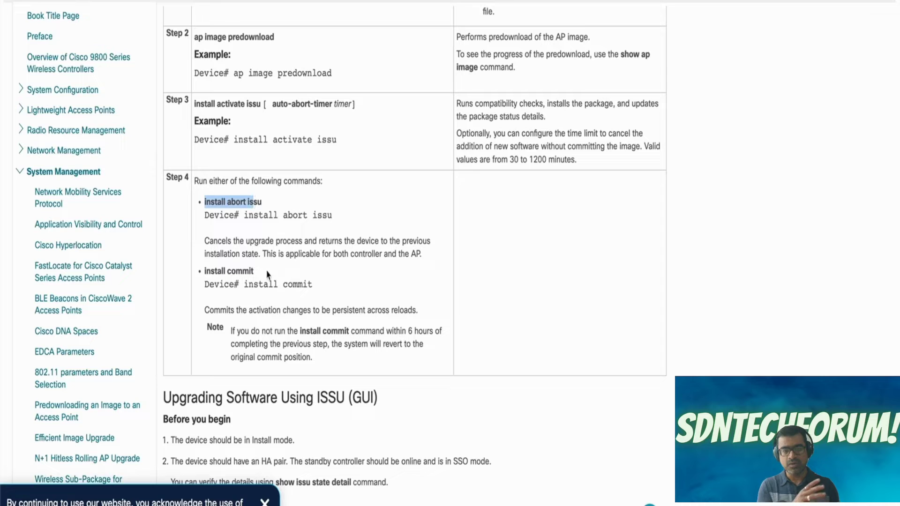
drag(205, 271, 268, 285)
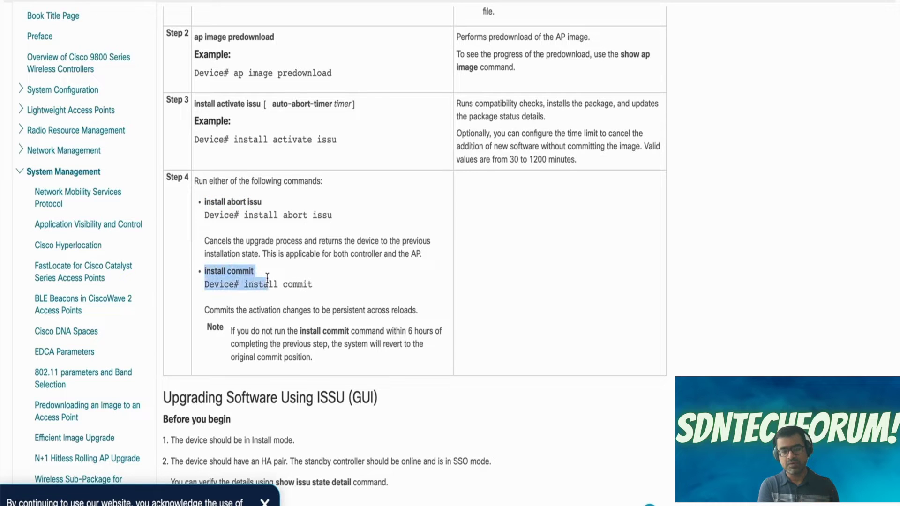
click(582, 288)
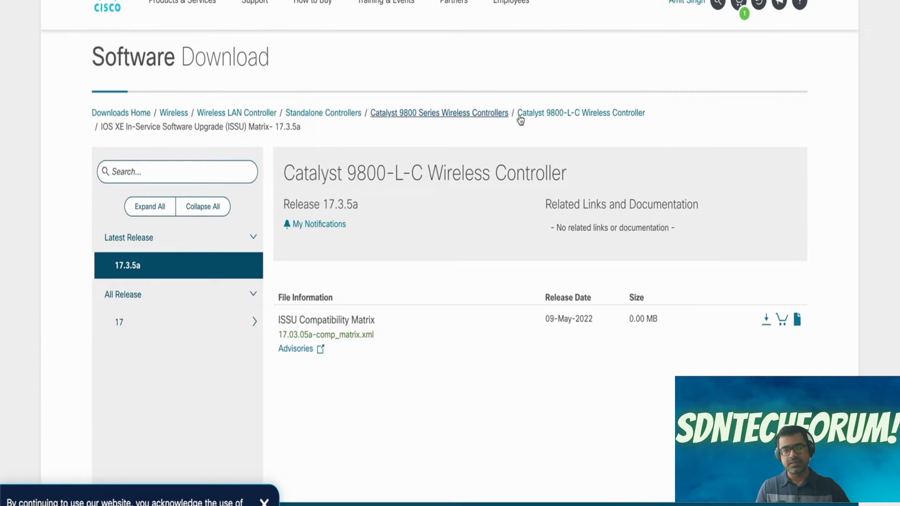
- Browse the Catalyst 9800-L-C software types through IOS XE Software, then open the ISSU Matrix downloads
click(601, 120)
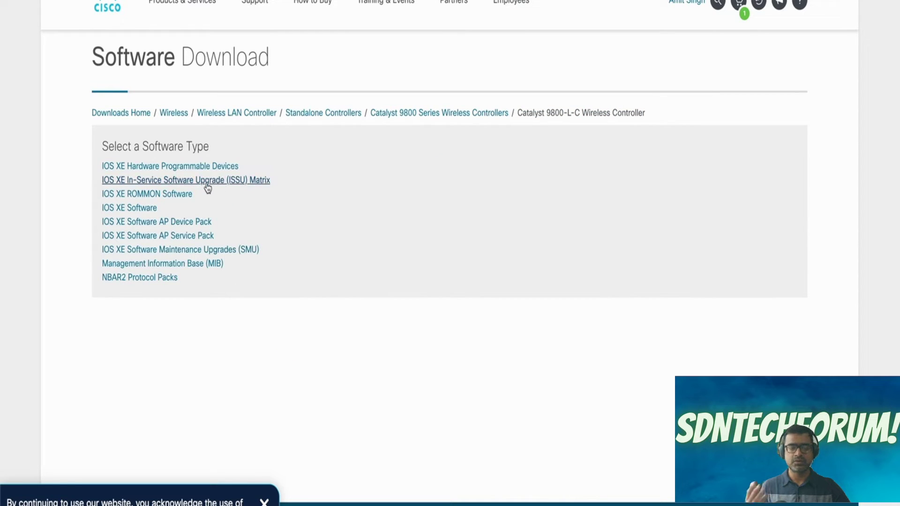
click(136, 209)
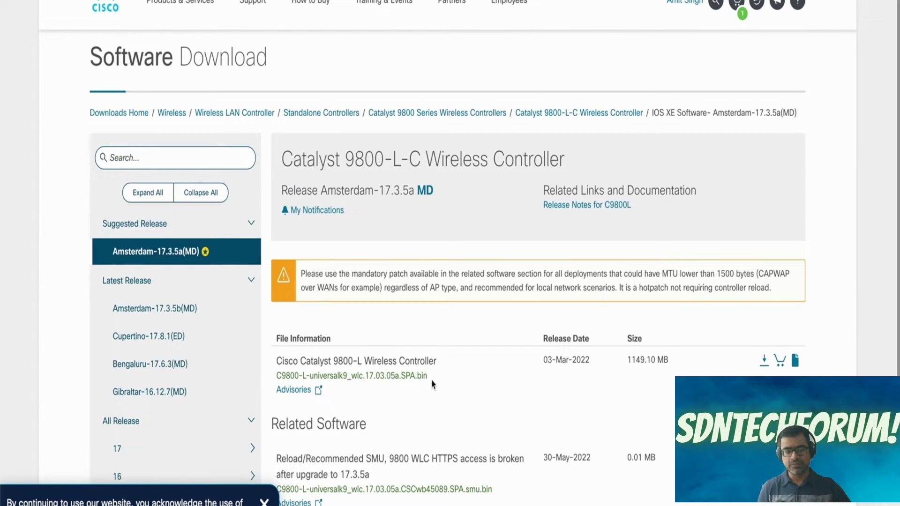
click(612, 114)
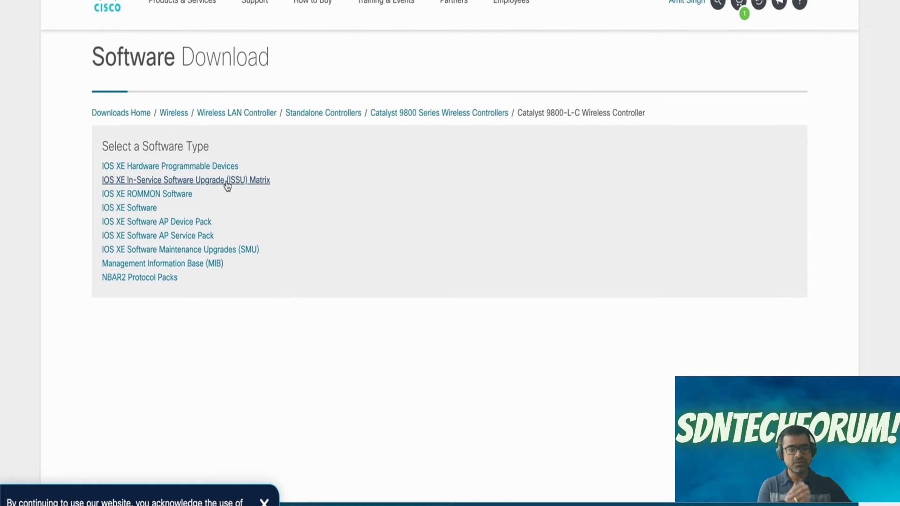
click(226, 181)
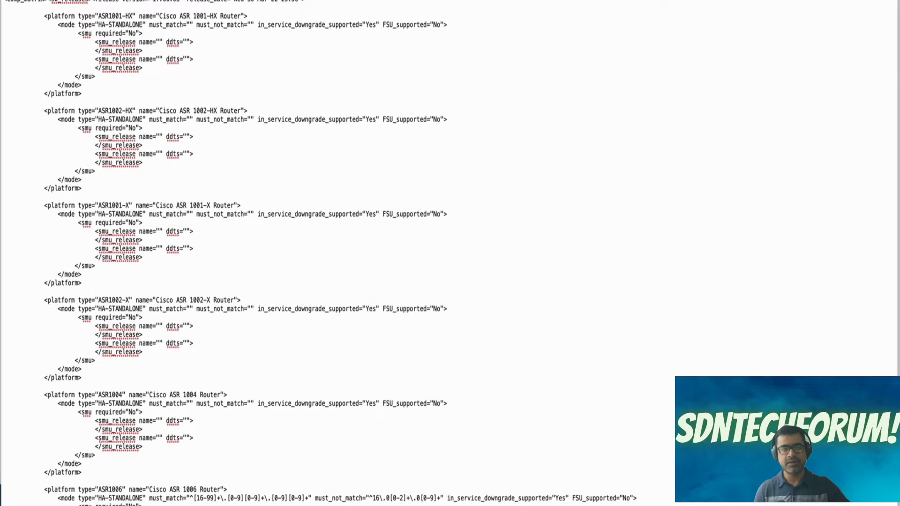
- Highlight the comp_matrix.xml header line and scroll down to the C9300-48S platform entry
drag(3, 2, 322, 1)
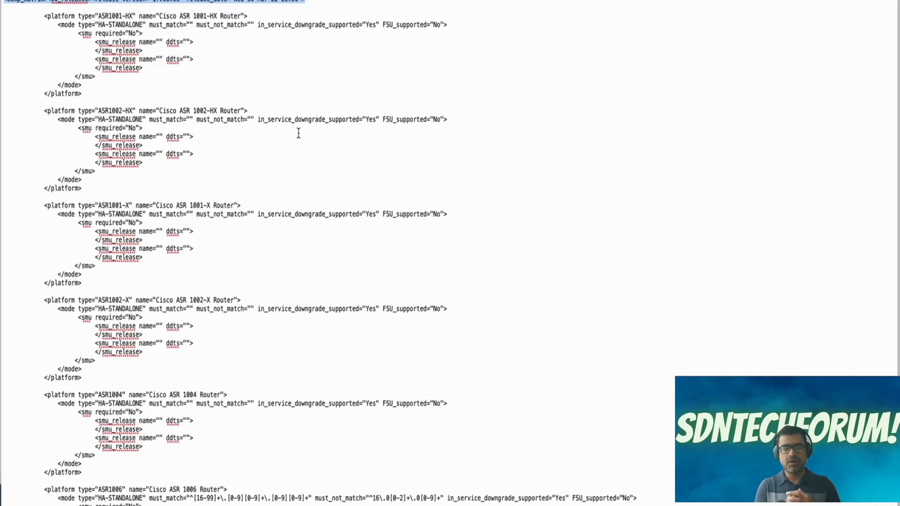
scroll(298, 133, down, 20)
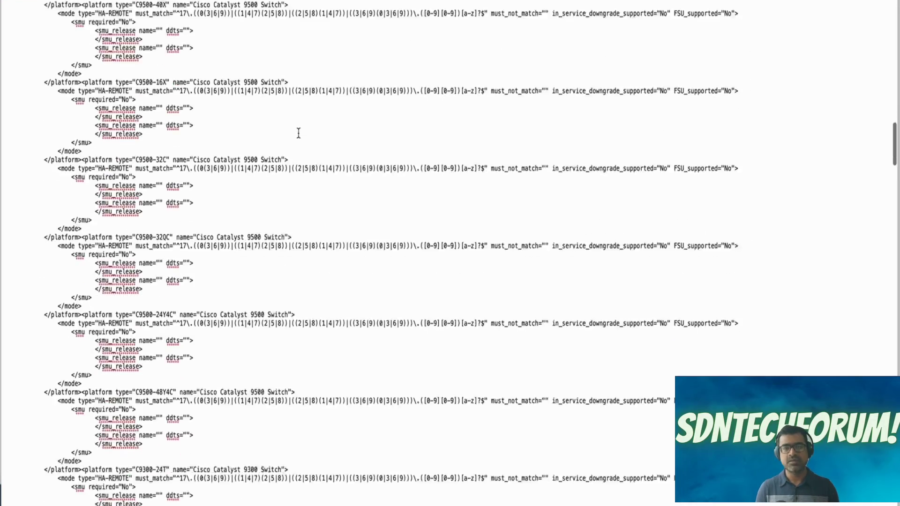
scroll(298, 133, down, 15)
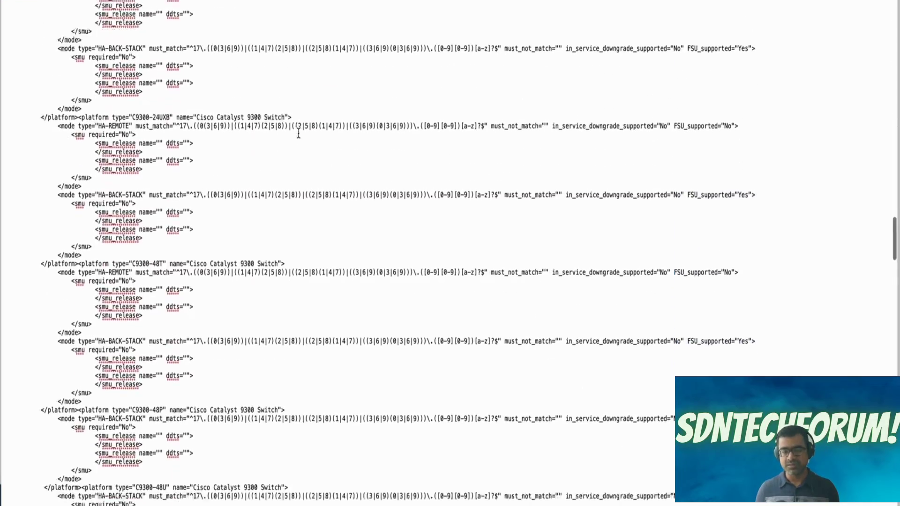
scroll(298, 133, down, 10)
drag(126, 102, 229, 123)
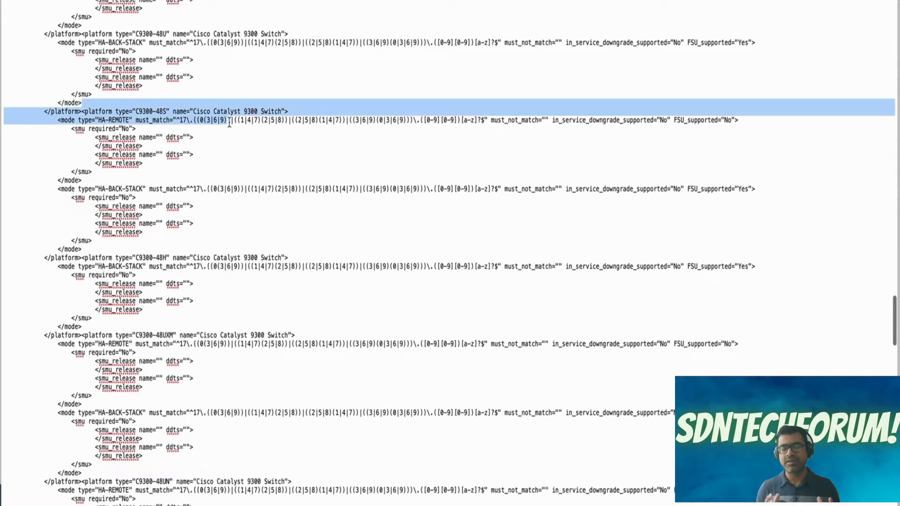
click(229, 170)
- Scroll past the Catalyst 9800-80 entry and highlight the C9800-L-C-K9 platform block
scroll(229, 169, down, 10)
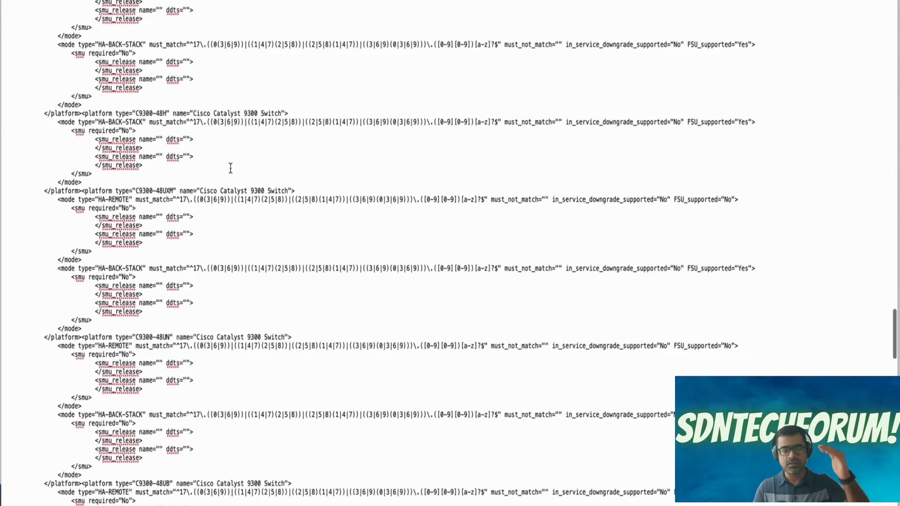
scroll(230, 169, down, 10)
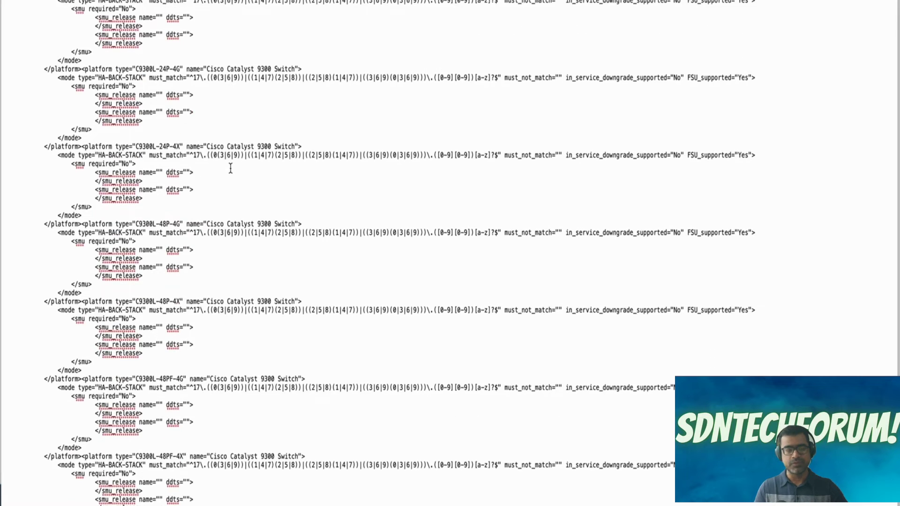
scroll(230, 169, down, 10)
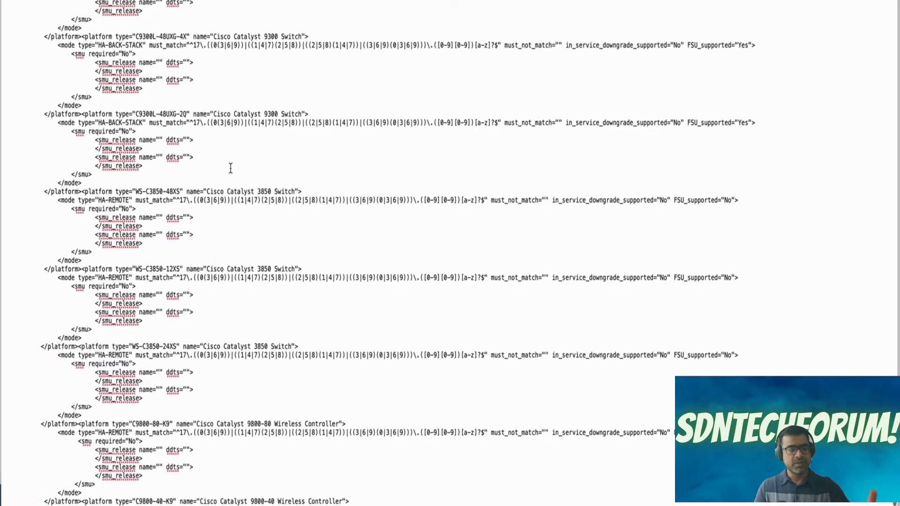
scroll(230, 169, down, 3)
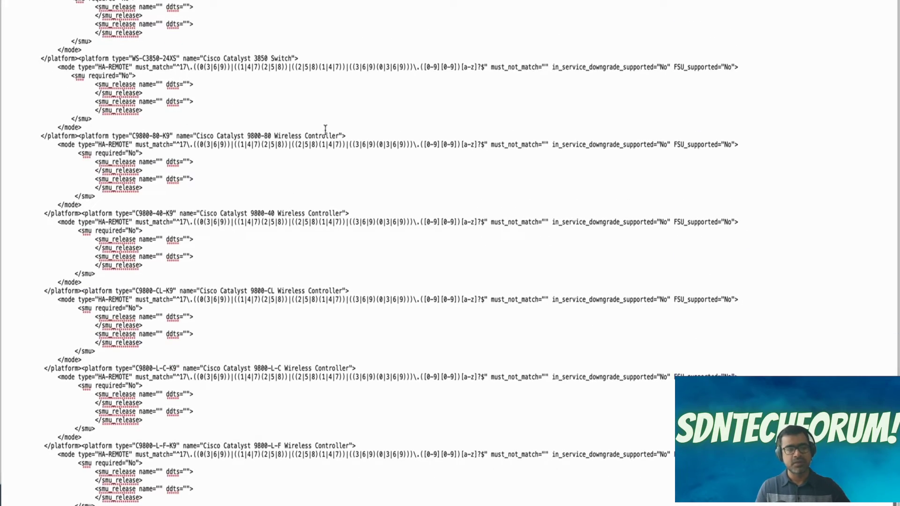
drag(347, 135, 115, 133)
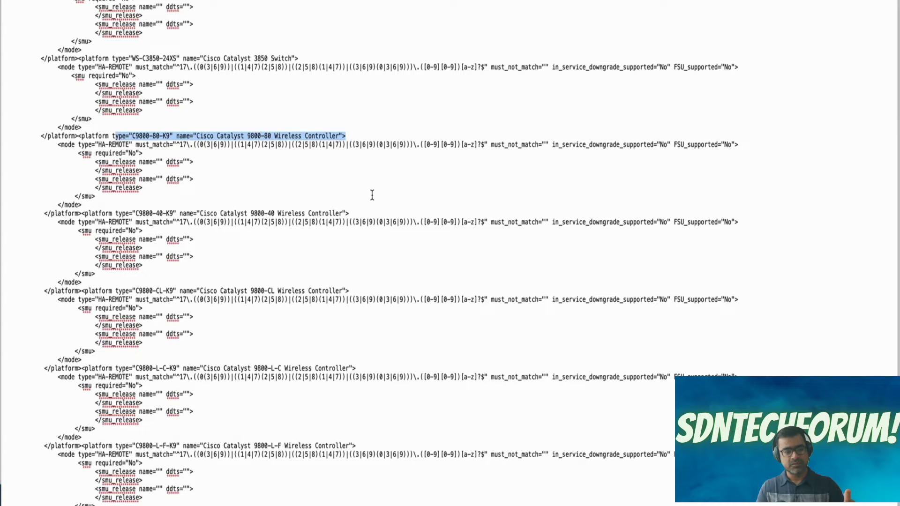
scroll(372, 195, down, 1)
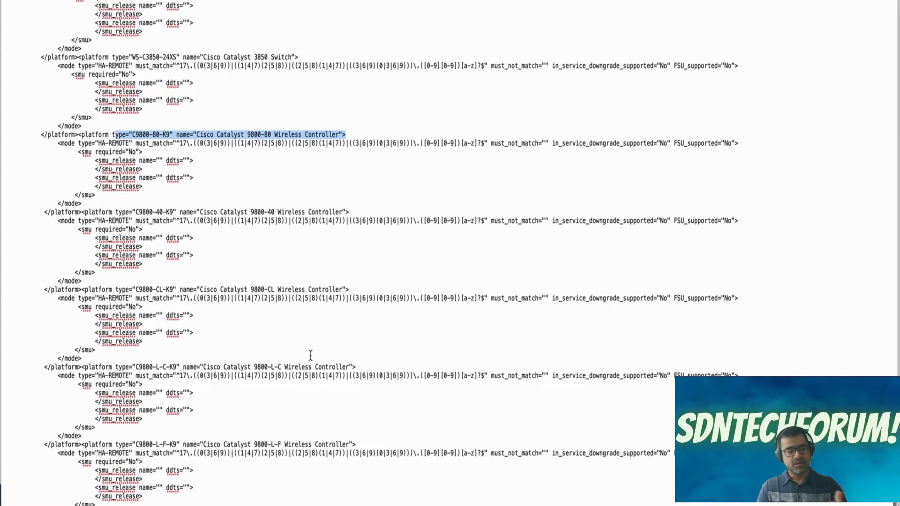
drag(364, 367, 202, 371)
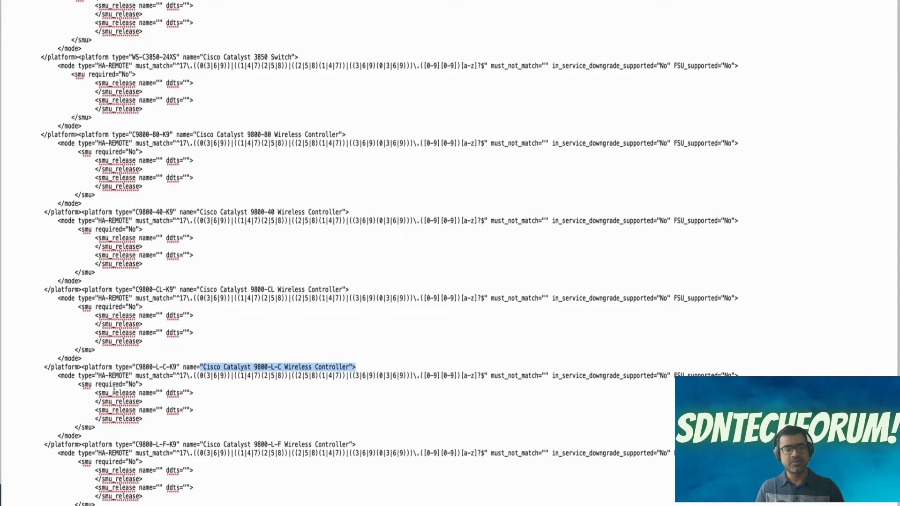
drag(144, 420, 40, 366)
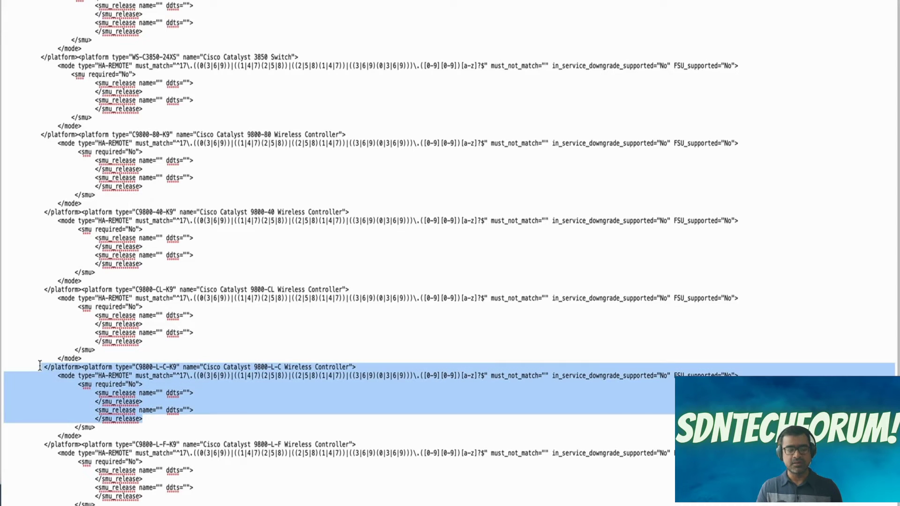
click(251, 330)
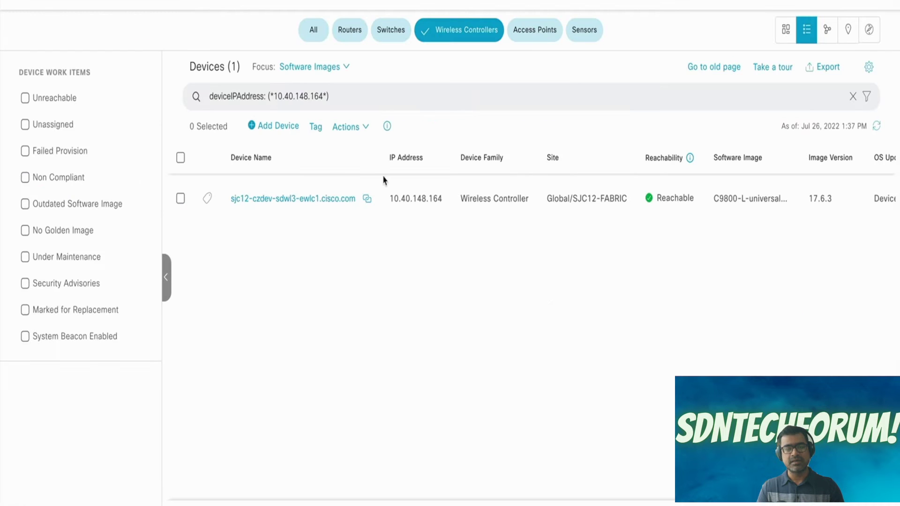
- Check that the controller's redundancy summary shows SSO, close it, and scroll the device table sideways
click(368, 202)
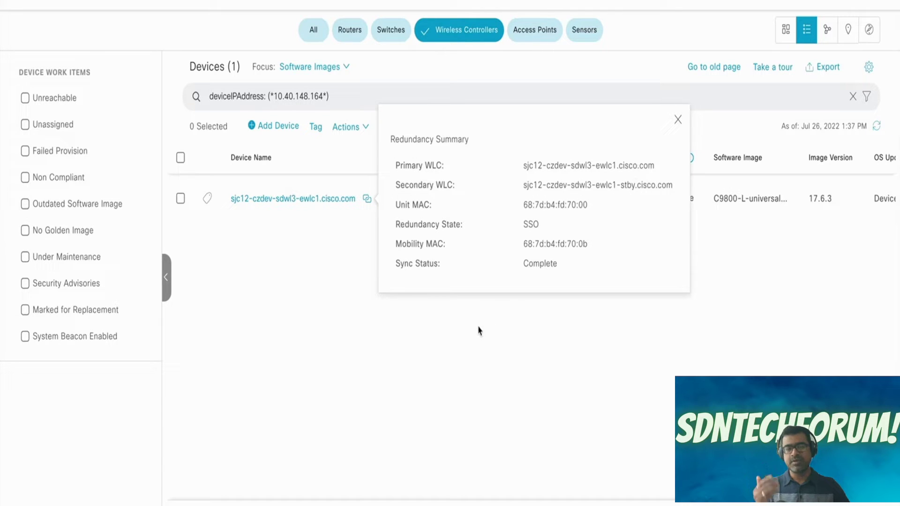
drag(545, 227, 519, 227)
click(383, 372)
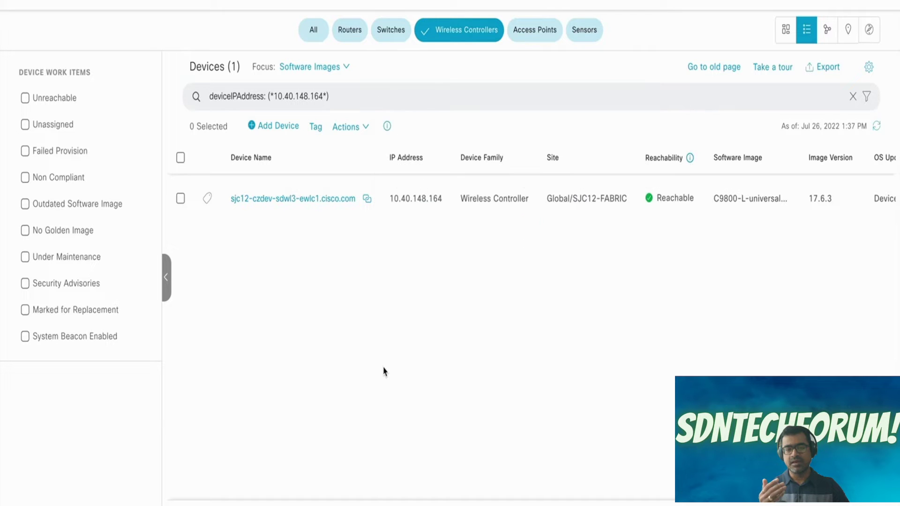
scroll(541, 201, right, 5)
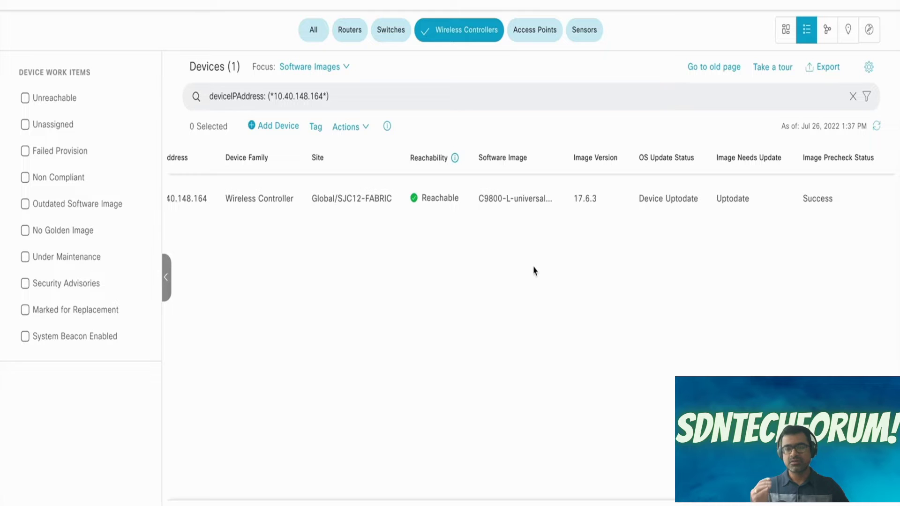
scroll(535, 270, left, 3)
scroll(535, 271, left, 2)
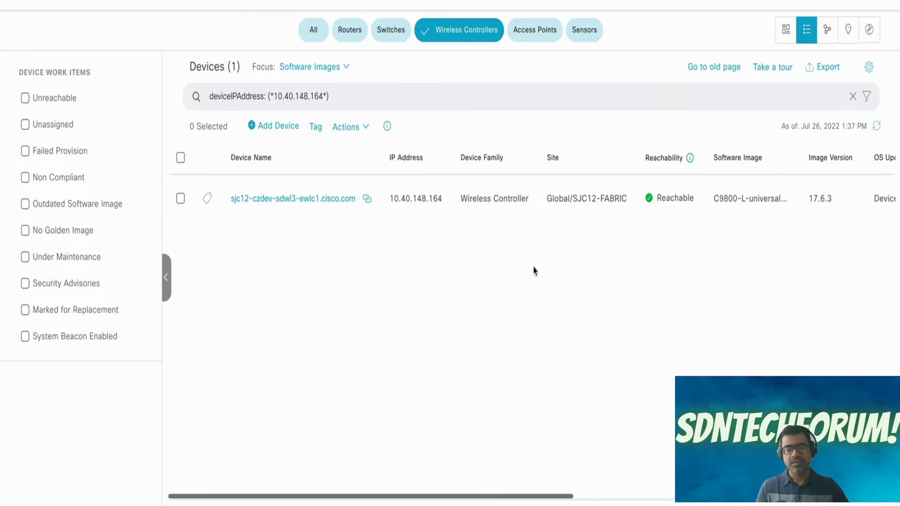
- Select the 10.40.148.164 controller row and view the device Actions list without choosing anything
click(181, 199)
click(359, 128)
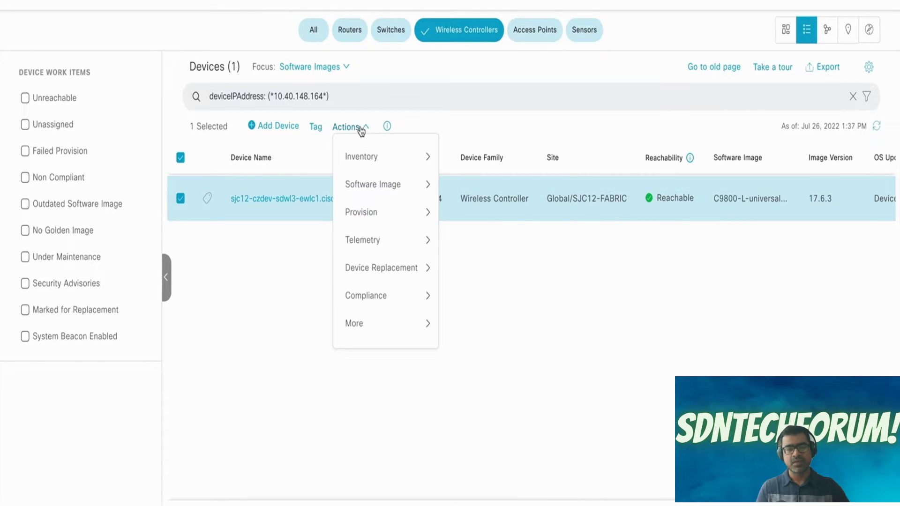
mouse_move(372, 197)
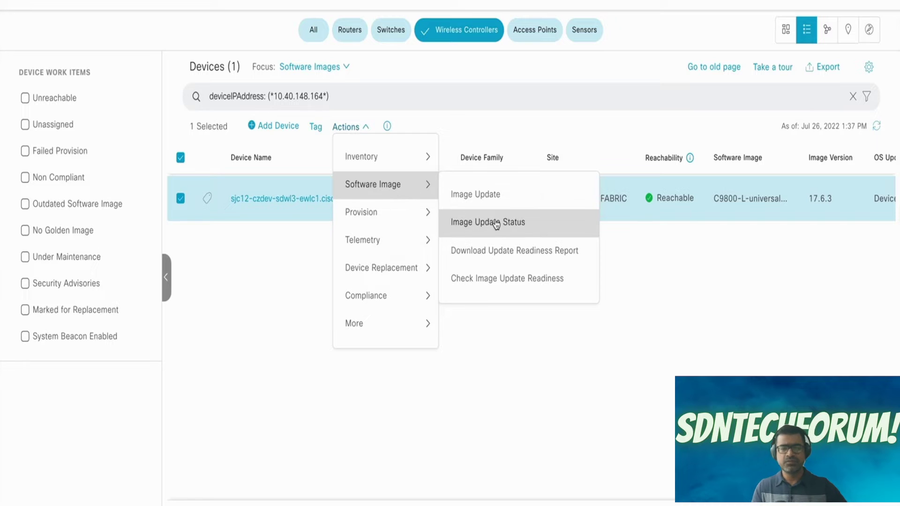
click(295, 311)
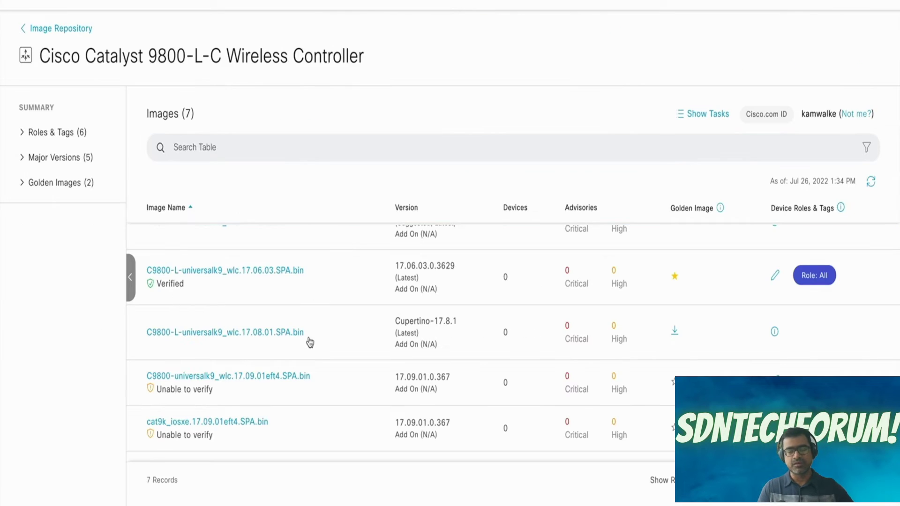
- Tag C9800-universalk9_wlc.17.09.01eft4.SPA.bin as golden and confirm the Impact of Golden Tagging dialog
scroll(474, 317, down, 3)
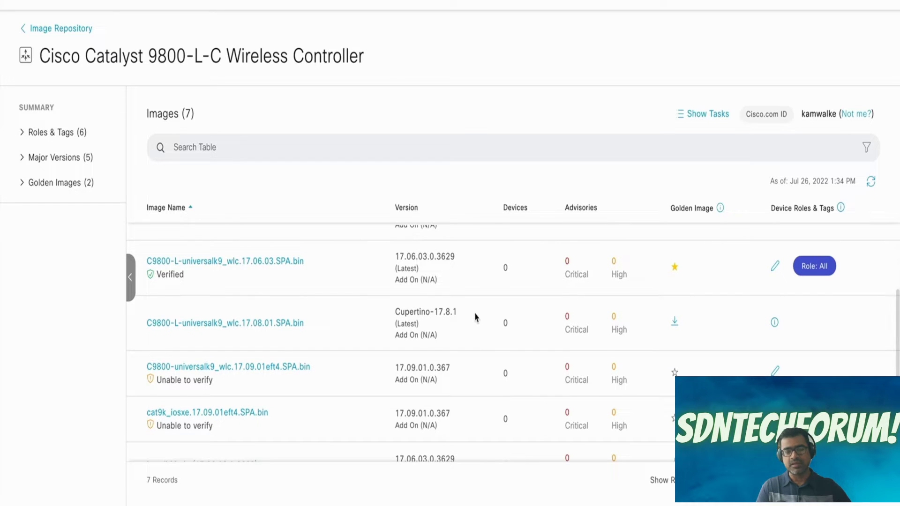
scroll(474, 317, up, 5)
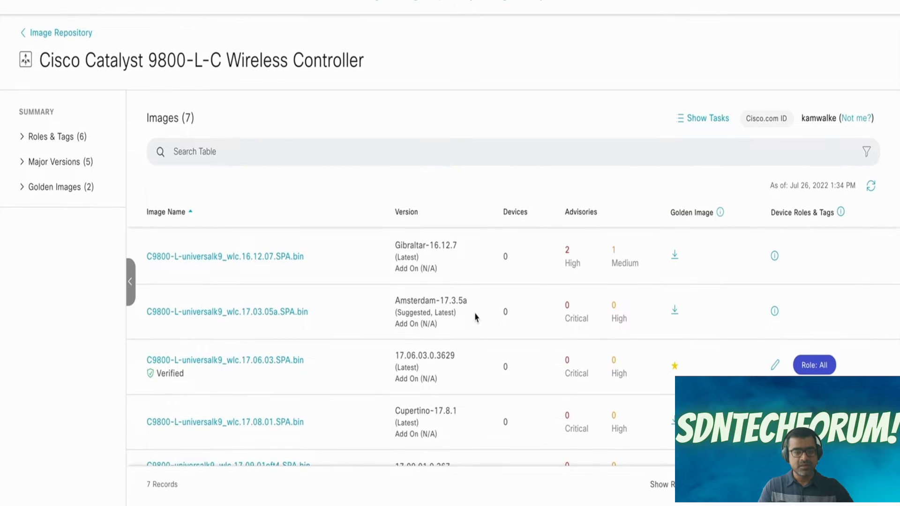
scroll(475, 317, down, 2)
scroll(475, 317, down, 5)
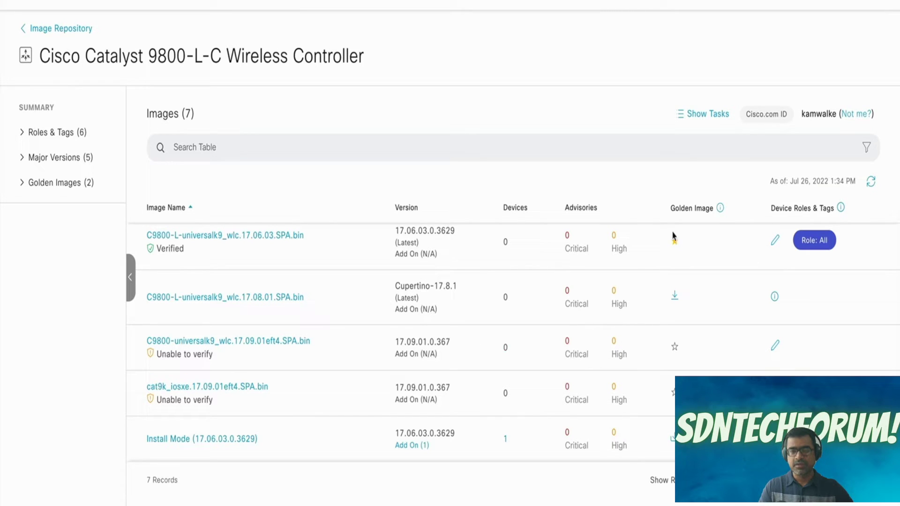
click(675, 348)
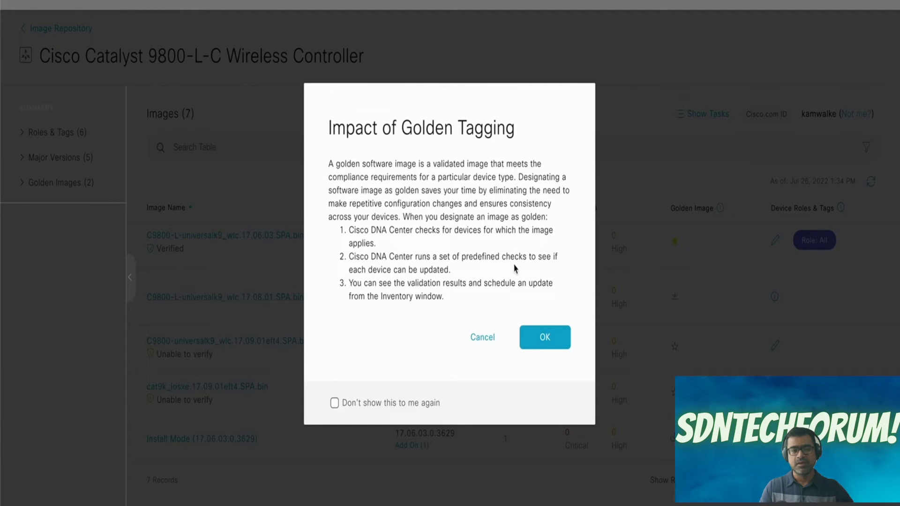
click(543, 339)
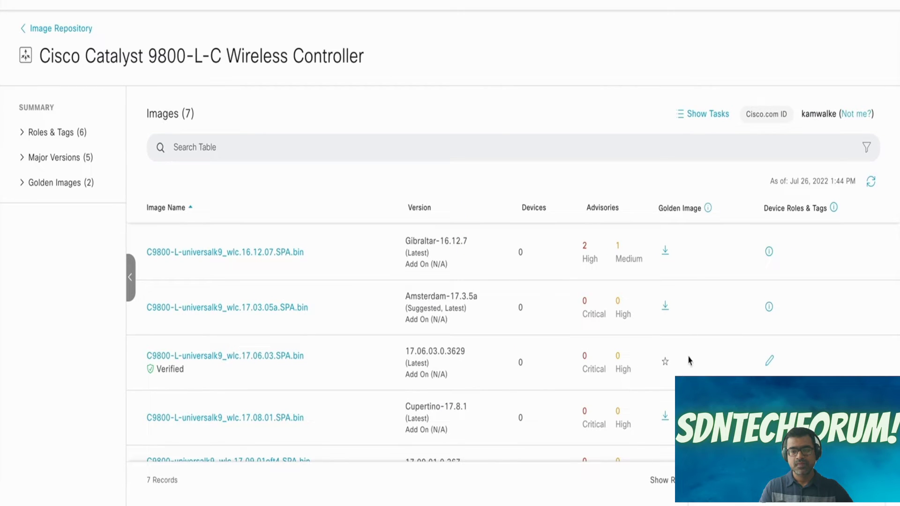
scroll(688, 360, down, 3)
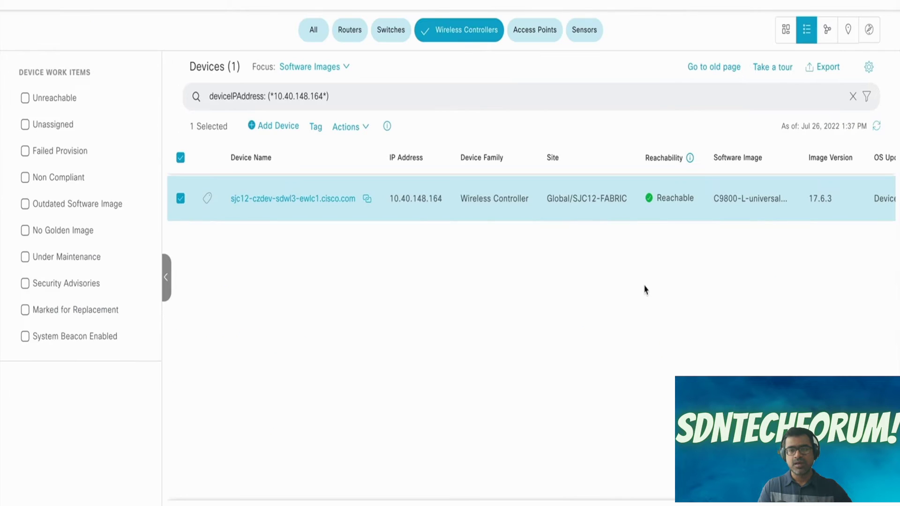
- Dismiss the new-feature popup and open 'Needs Update' for controller 10.40.148.164
scroll(676, 204, right, 5)
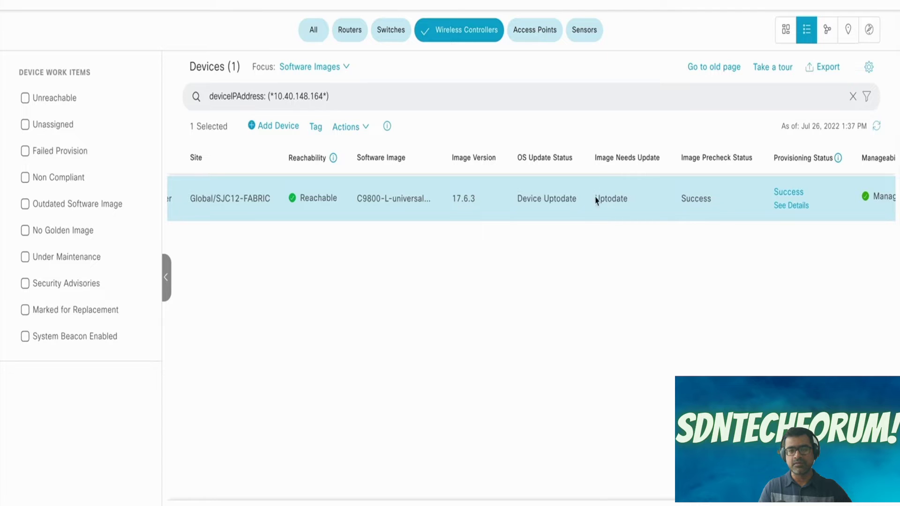
scroll(551, 198, left, 5)
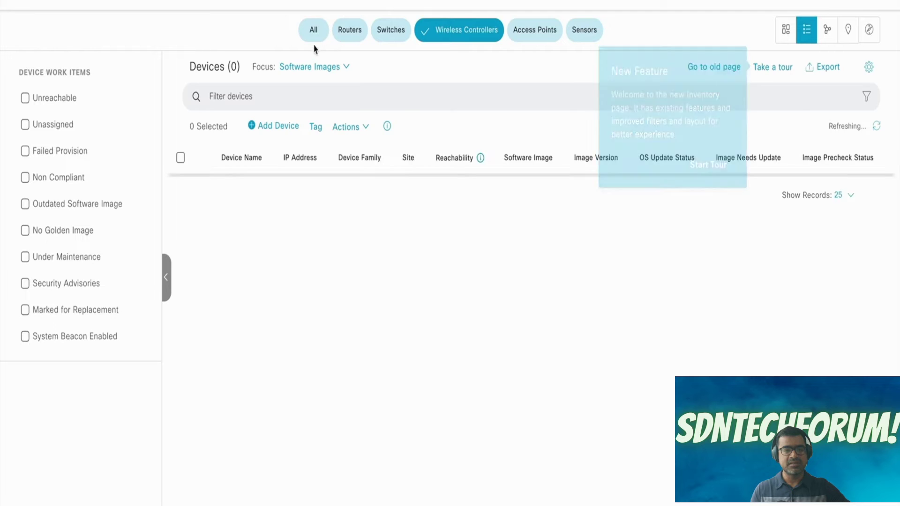
click(403, 221)
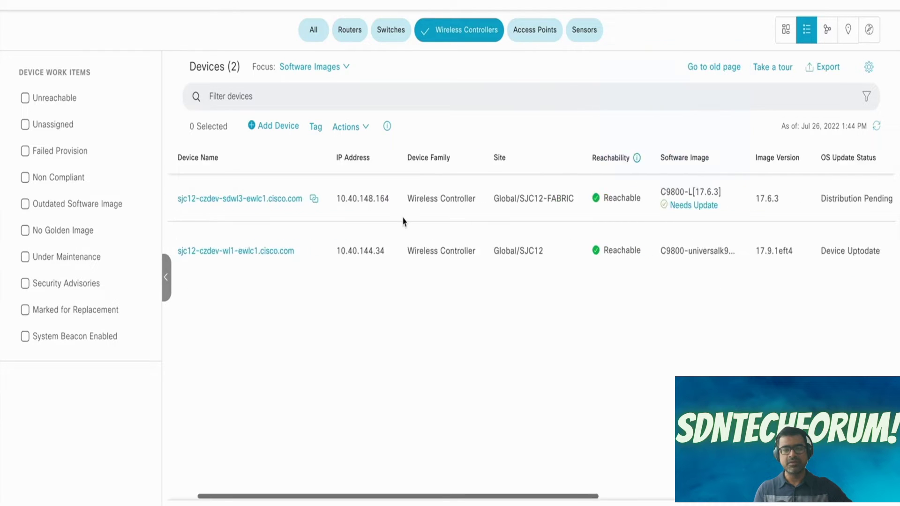
scroll(402, 220, right, 5)
click(516, 212)
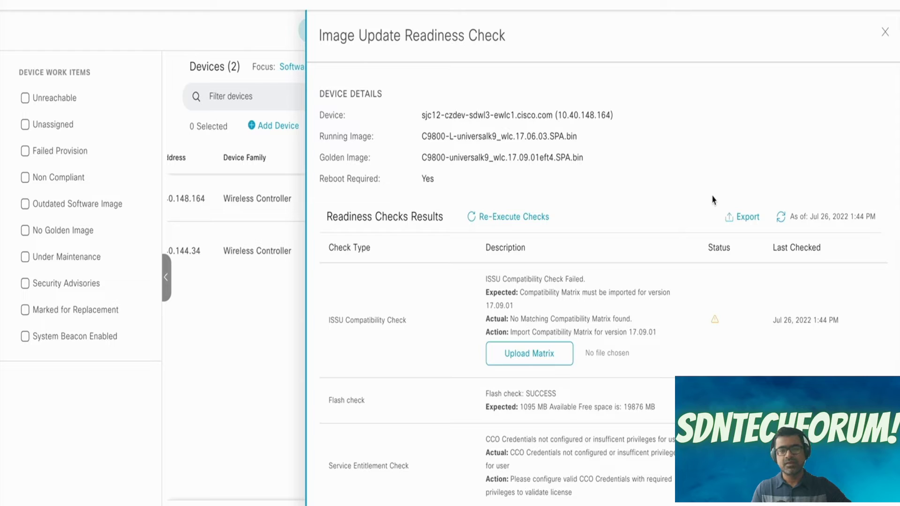
- Review the running and golden image names, cancel an ISSU matrix upload, and close the readiness panel
scroll(711, 198, down, 2)
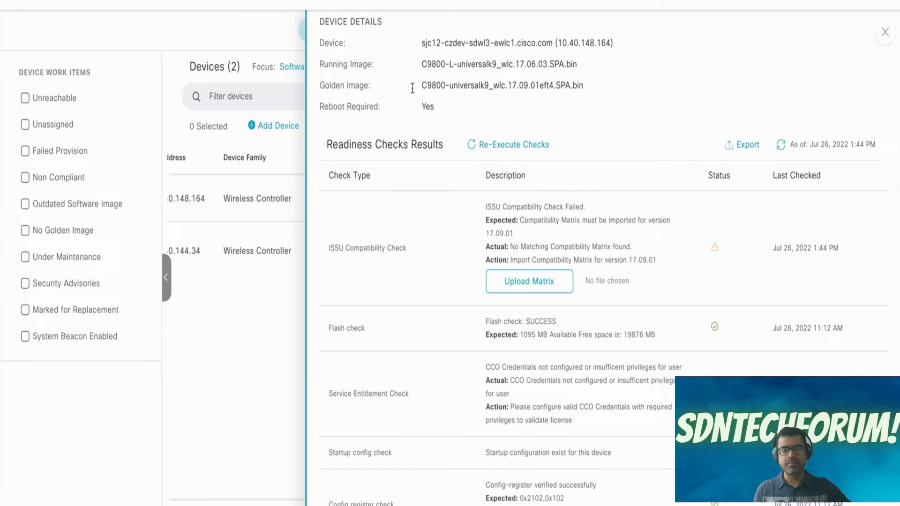
drag(572, 85, 434, 60)
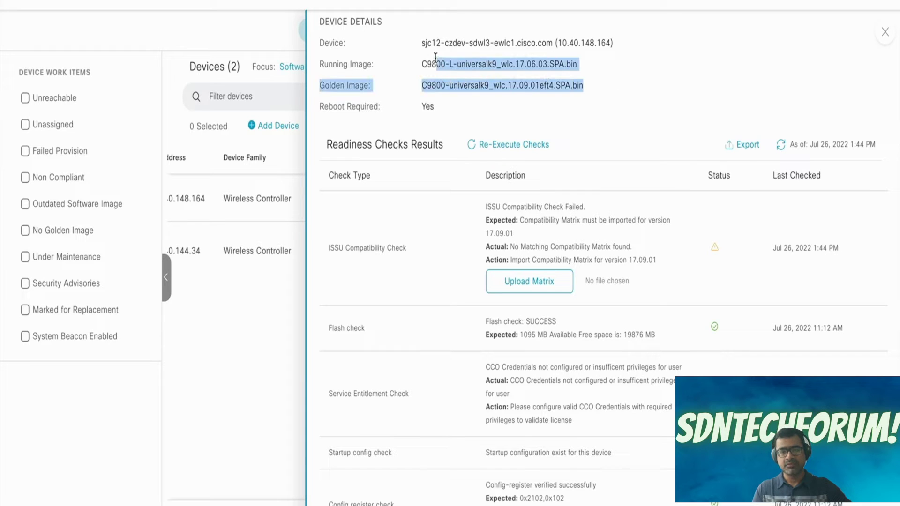
click(641, 96)
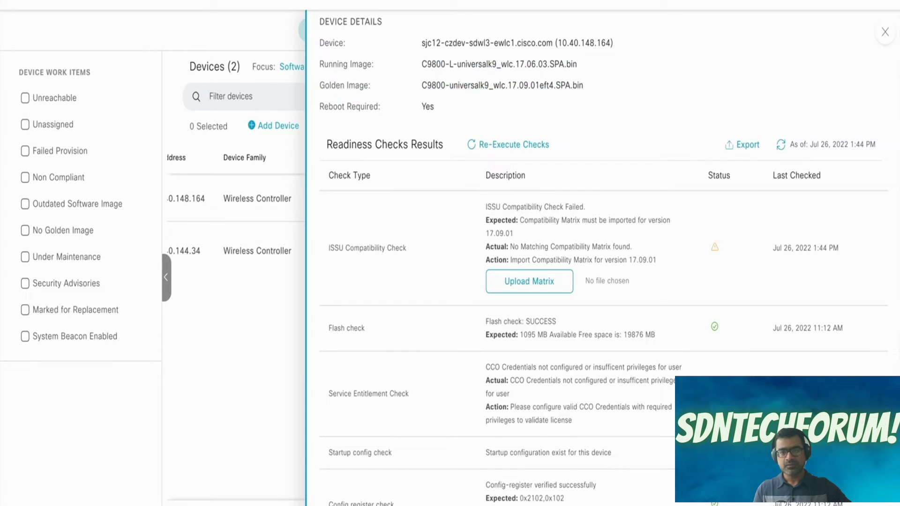
click(537, 288)
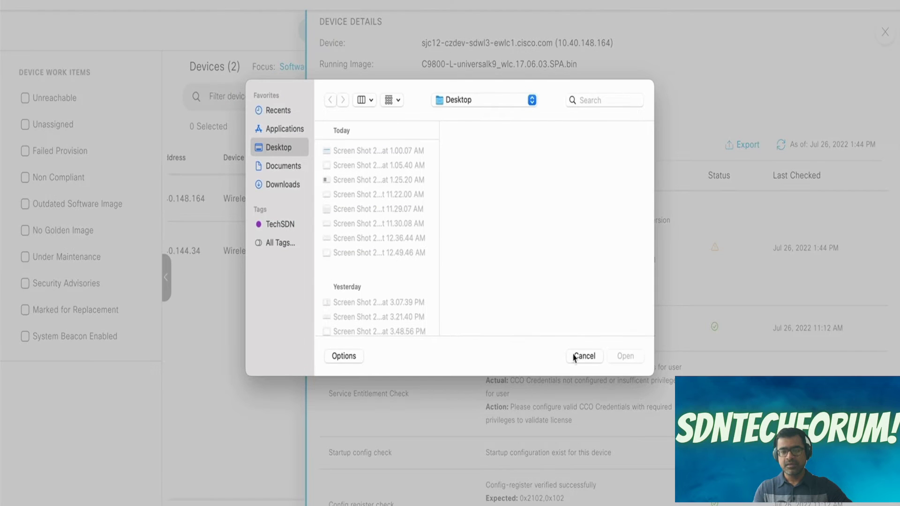
click(580, 356)
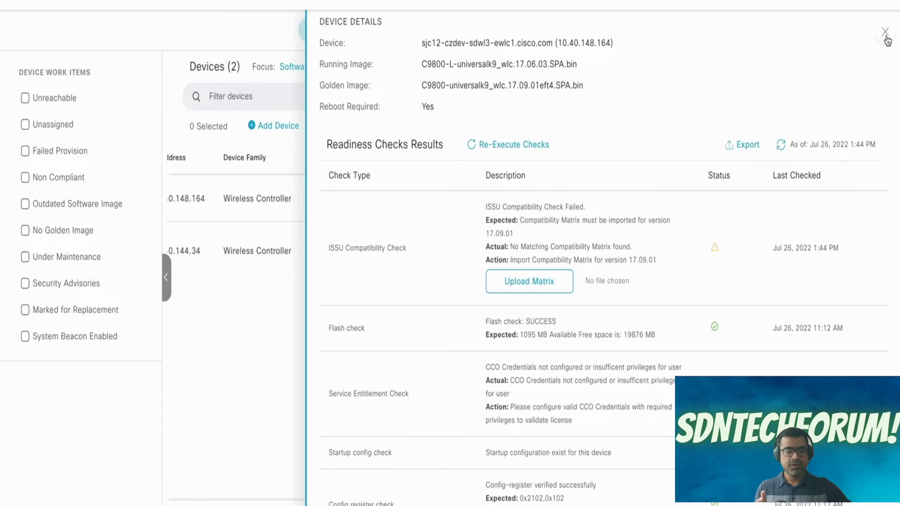
click(885, 32)
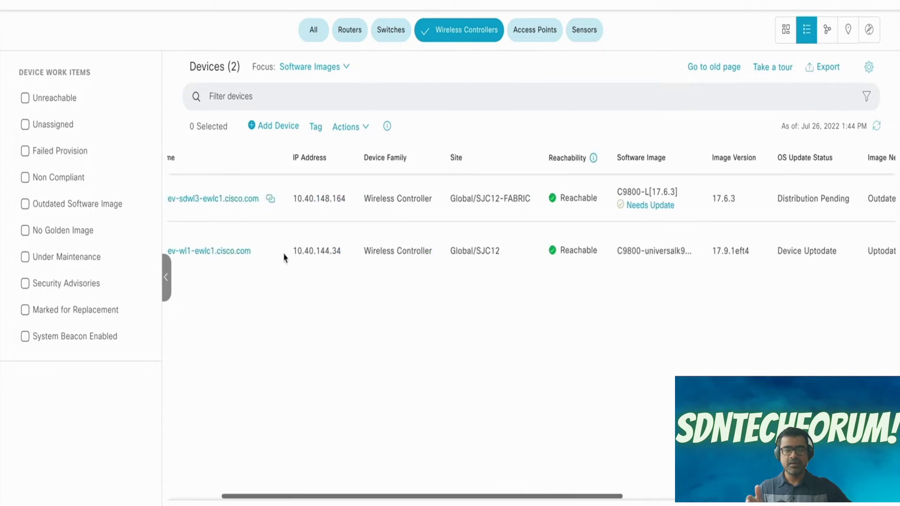
- Start an image update for 10.40.148.164 and review its ISSU and include/exclude options
click(180, 198)
click(361, 131)
mouse_move(382, 188)
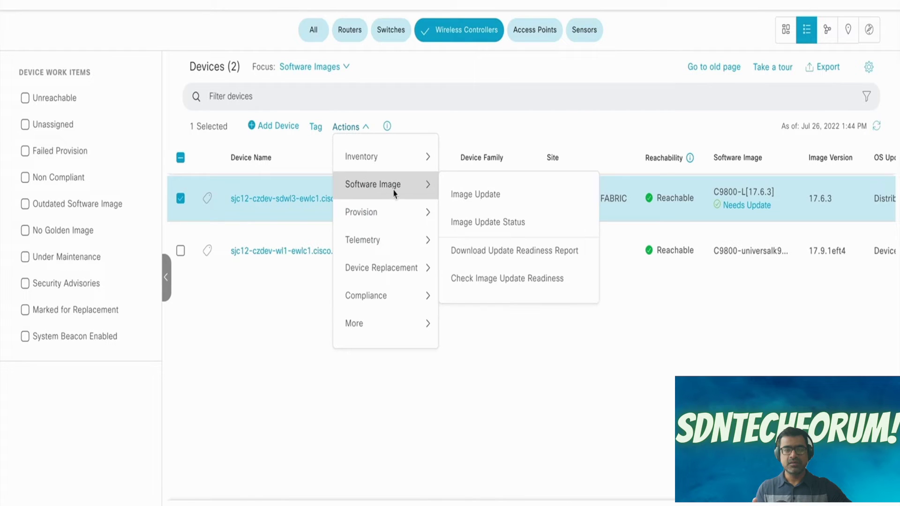
click(482, 194)
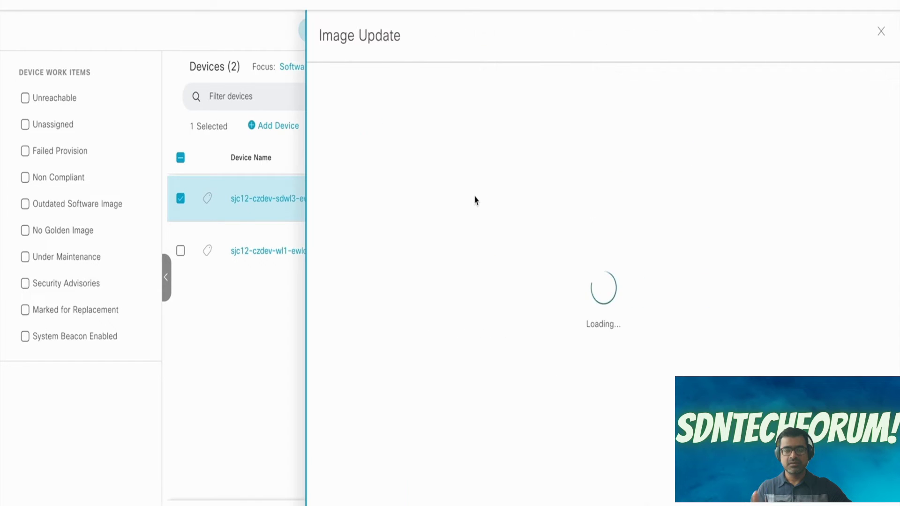
click(445, 271)
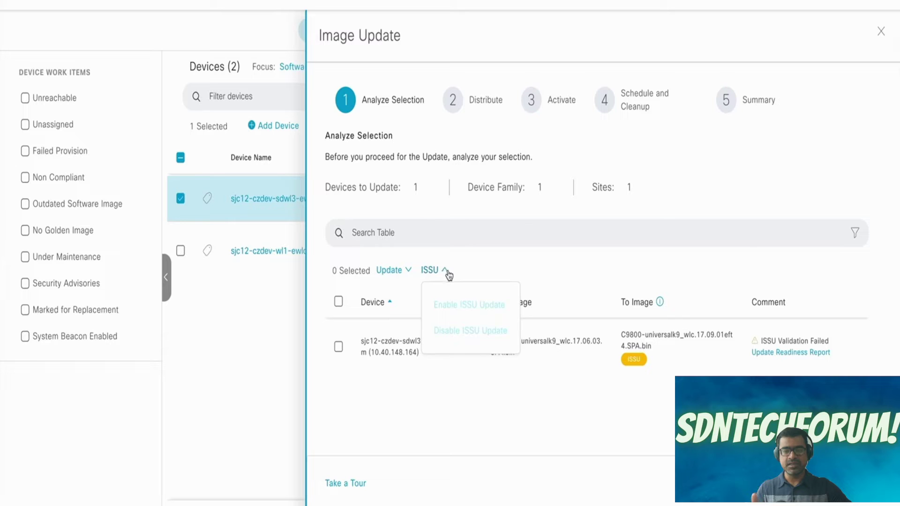
click(404, 275)
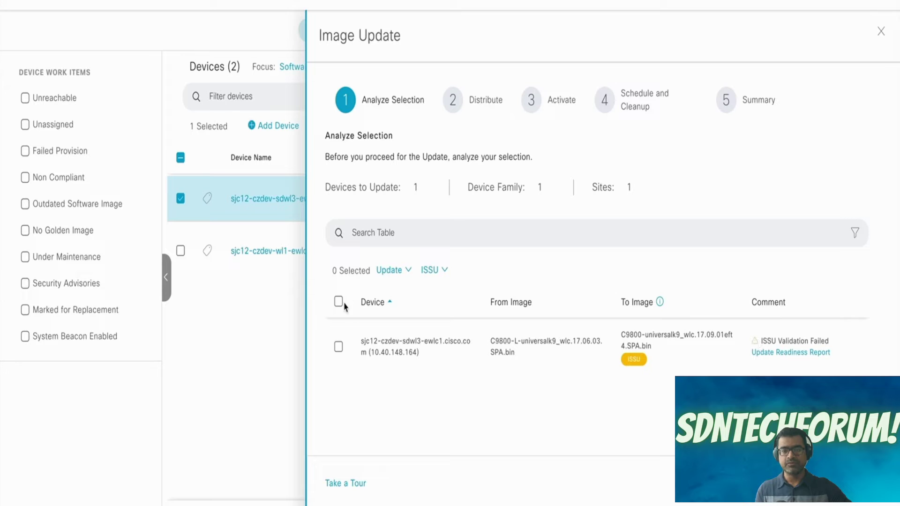
- Check the controller's update readiness report, select the controller in the wizard, then close the wizard
click(803, 353)
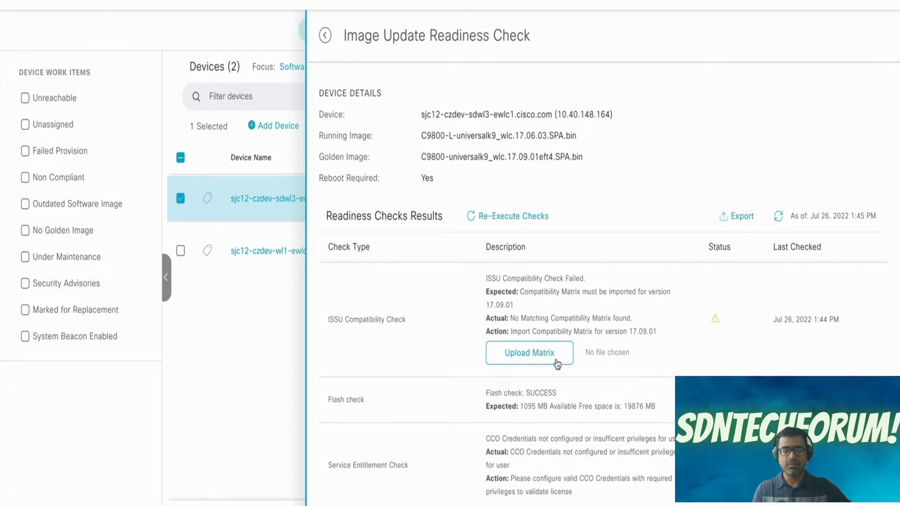
click(326, 36)
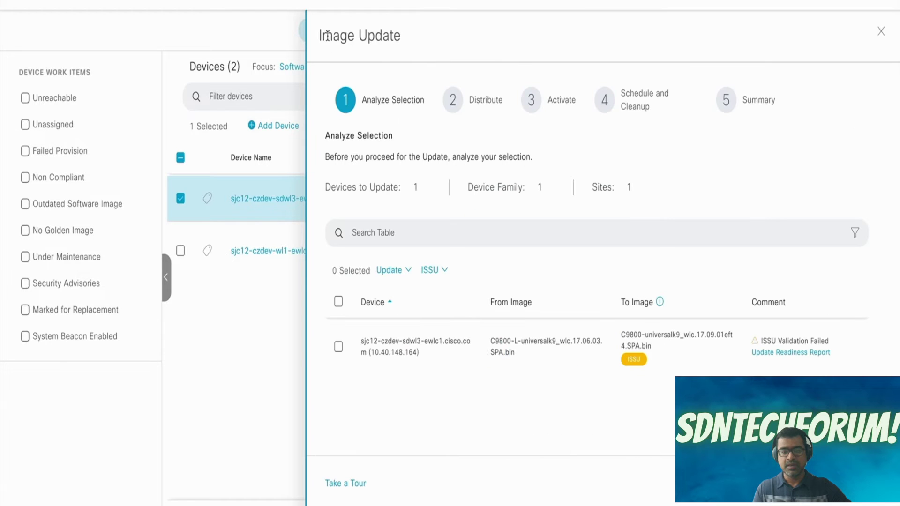
click(403, 273)
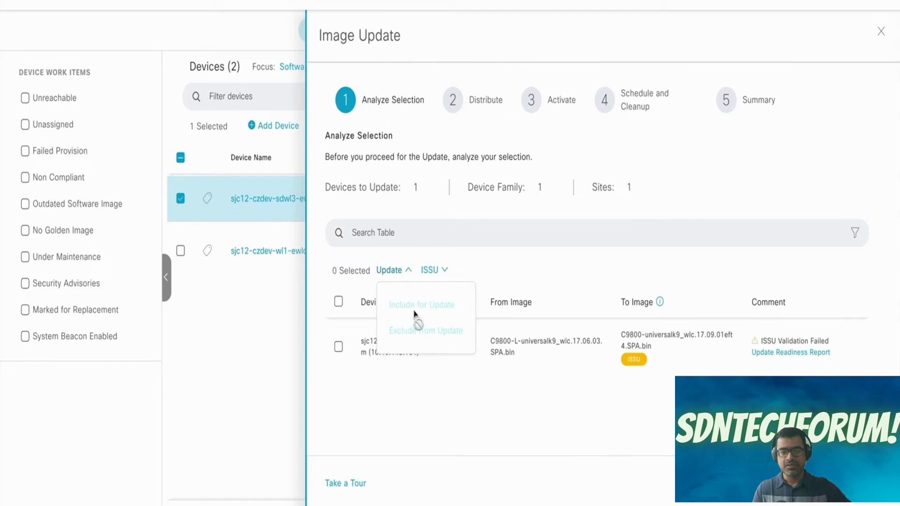
click(443, 271)
click(338, 347)
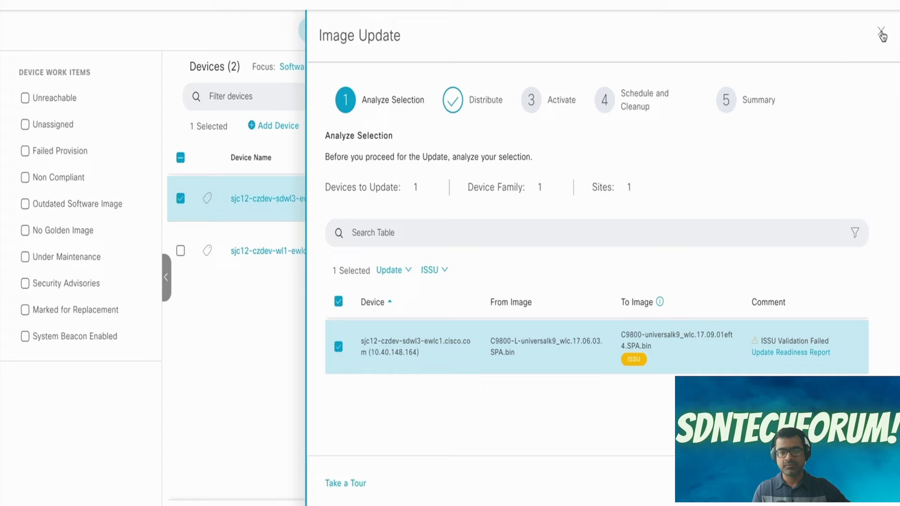
click(881, 33)
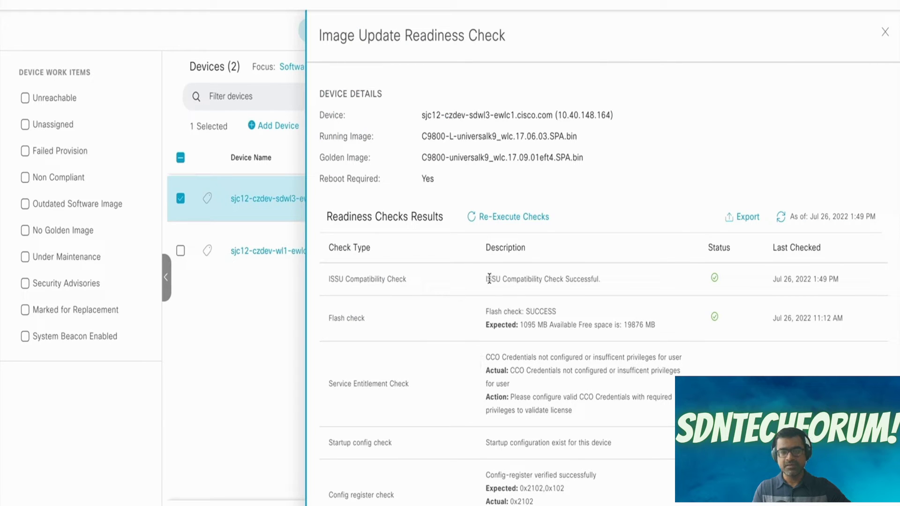
- Confirm the ISSU compatibility check passed, close the report, and dismiss the device Actions list
drag(485, 279, 614, 281)
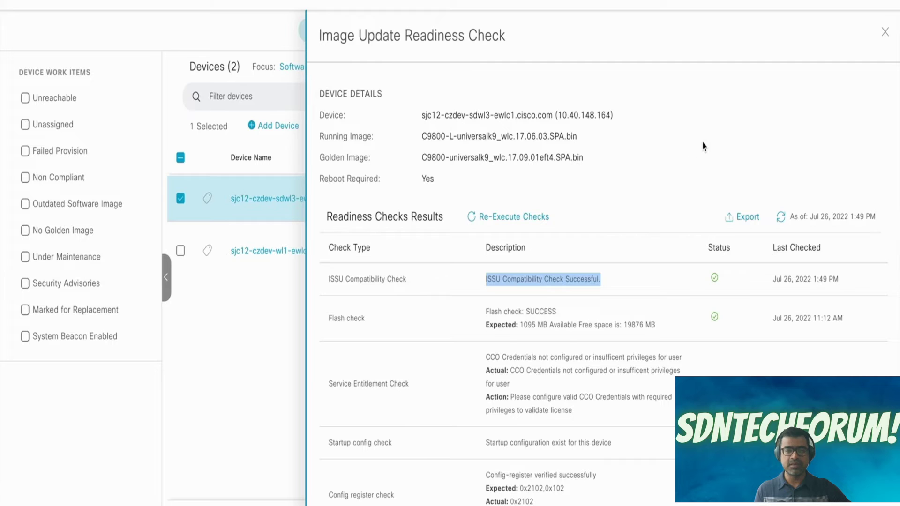
scroll(694, 307, down, 1)
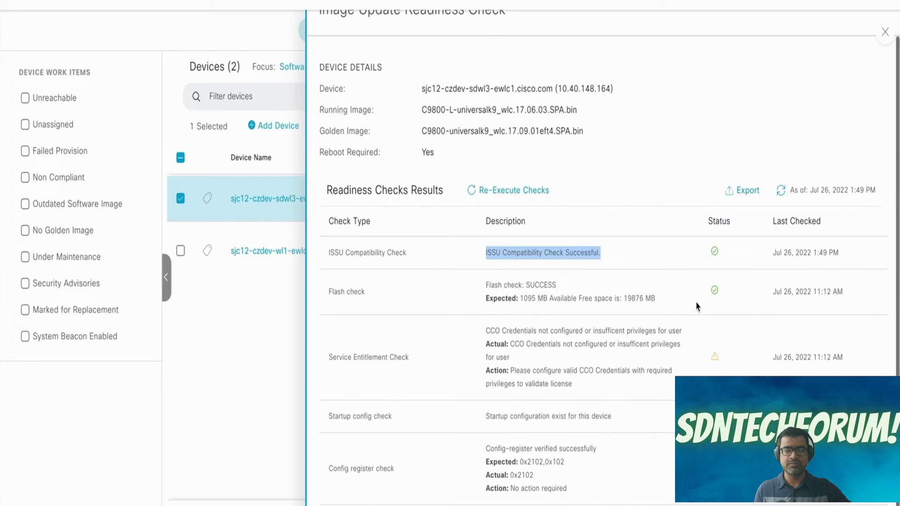
click(884, 34)
click(363, 126)
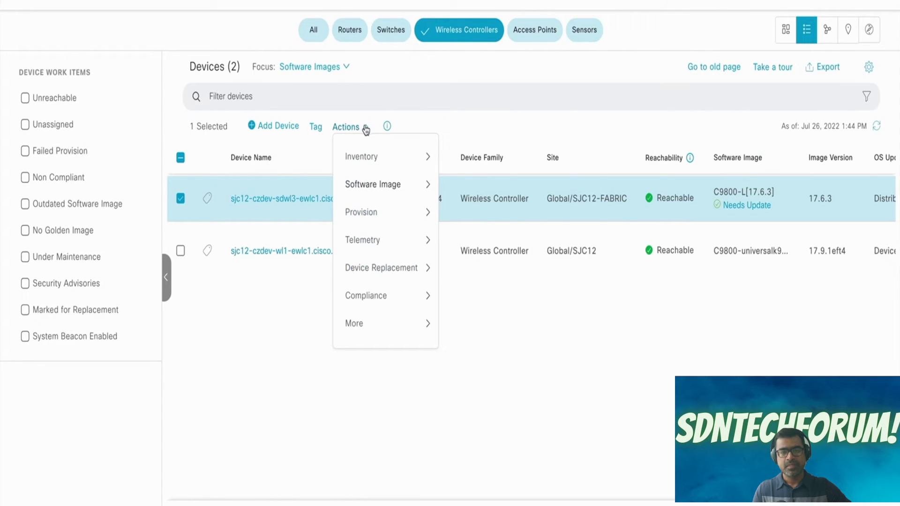
mouse_move(358, 226)
click(430, 419)
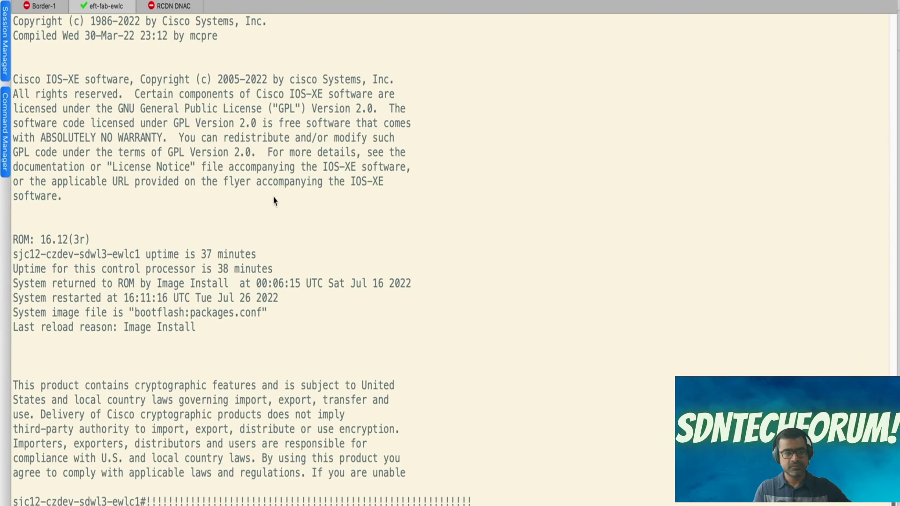
- Run 'sh ver' on the controller and page through the output to confirm Version 17.6.3
key(Return)
key(Return)
key(Return)
text(sh ver)
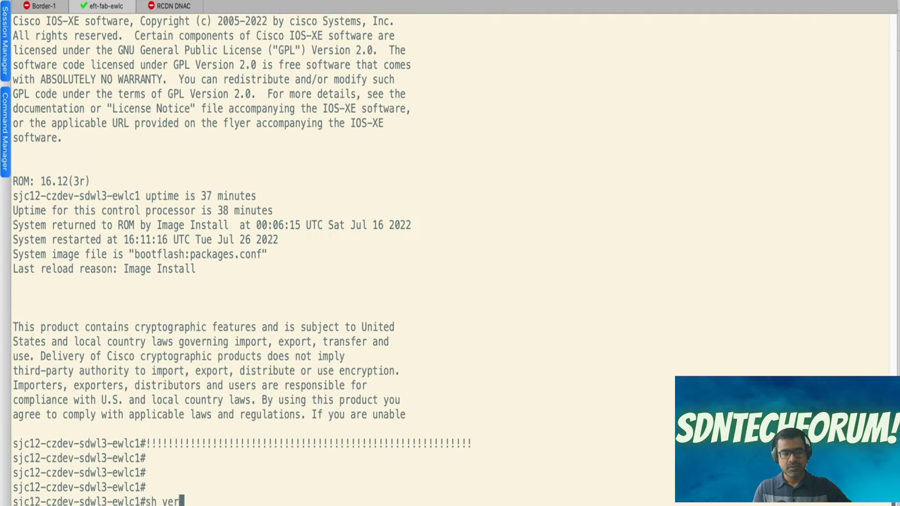
key(Return)
key(space)
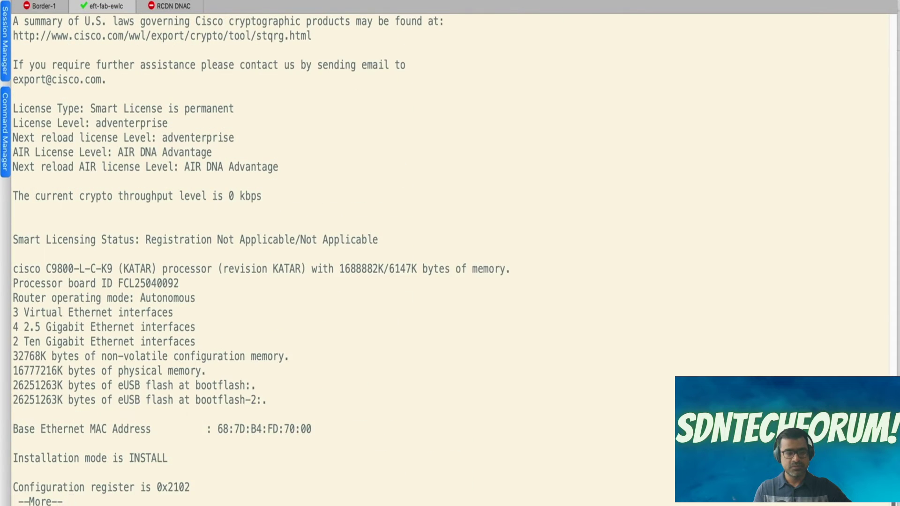
key(space)
drag(169, 443, 11, 445)
scroll(303, 322, up, 10)
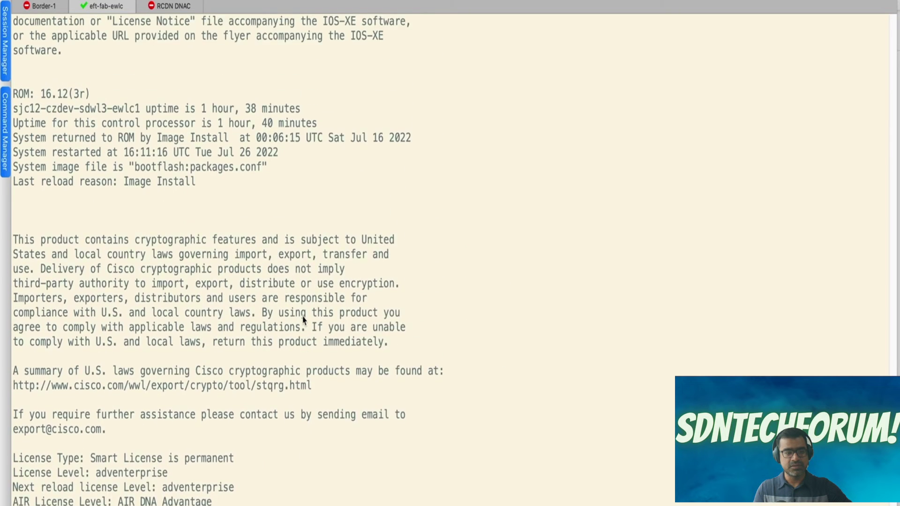
scroll(303, 321, up, 1)
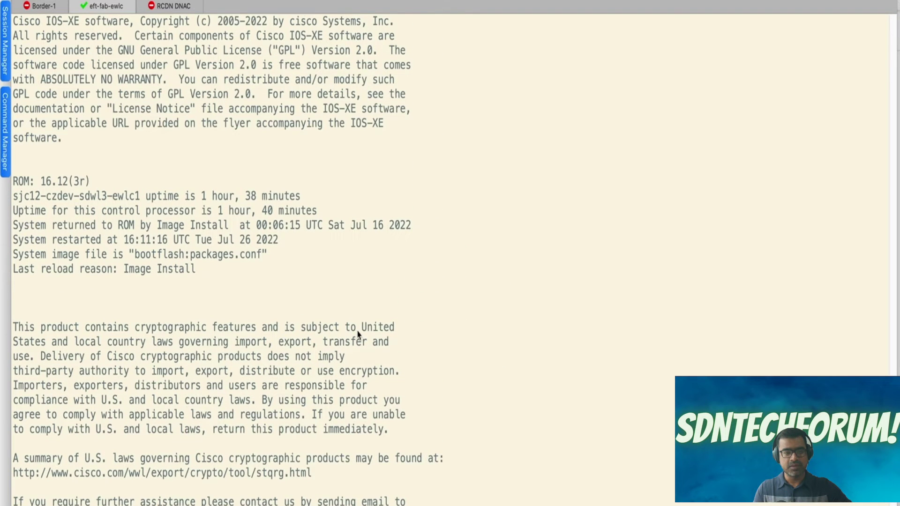
scroll(358, 333, down, 2)
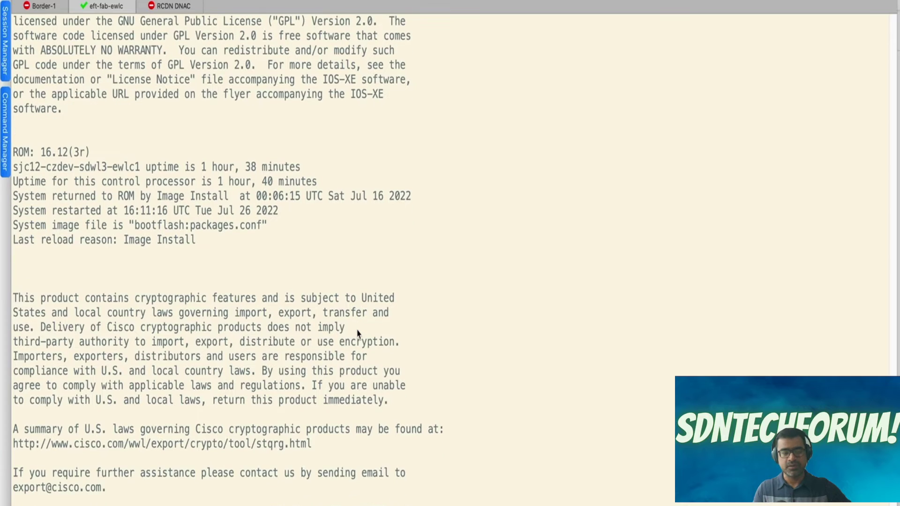
scroll(357, 334, up, 5)
scroll(358, 334, up, 1)
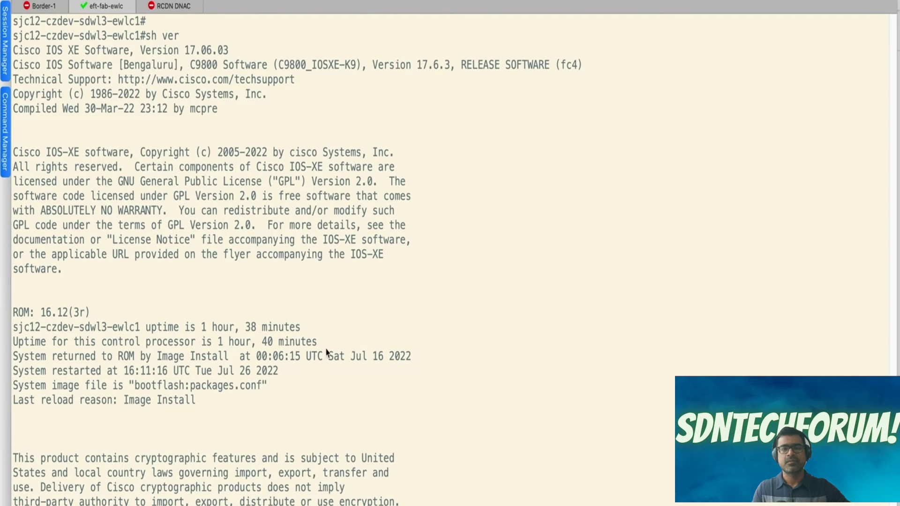
drag(463, 67, 387, 65)
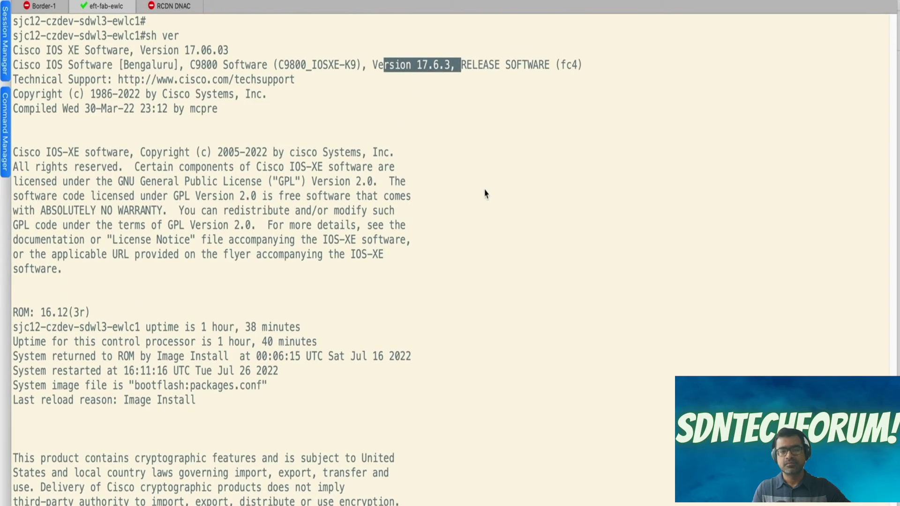
scroll(484, 192, down, 15)
- Turn on terminal monitoring for the session with 'term mon'
text(term mom)
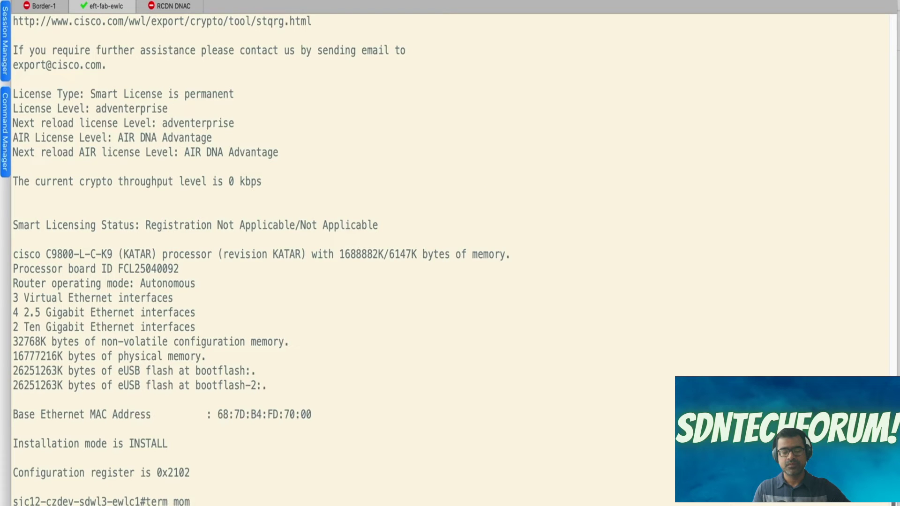
key(BackSpace)
key(Return)
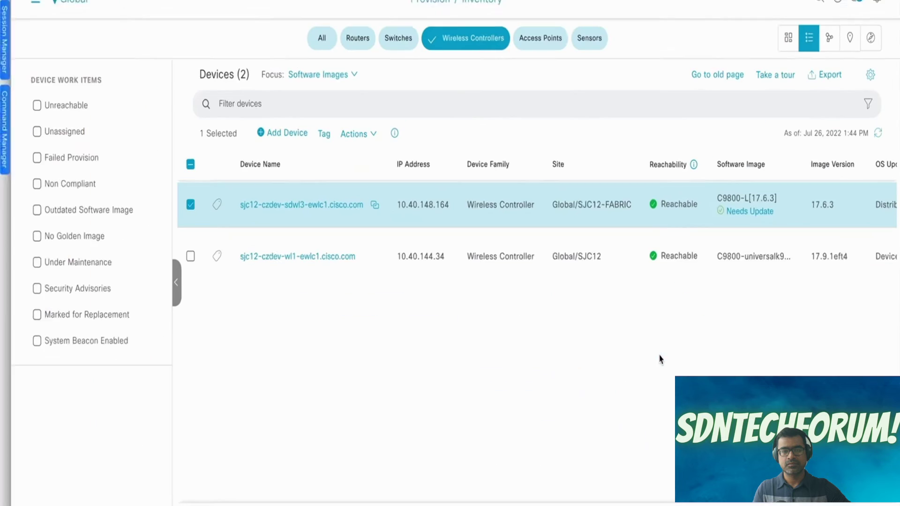
- Start an Image Update from Actions > Software Image for the selected controller
click(368, 134)
mouse_move(388, 220)
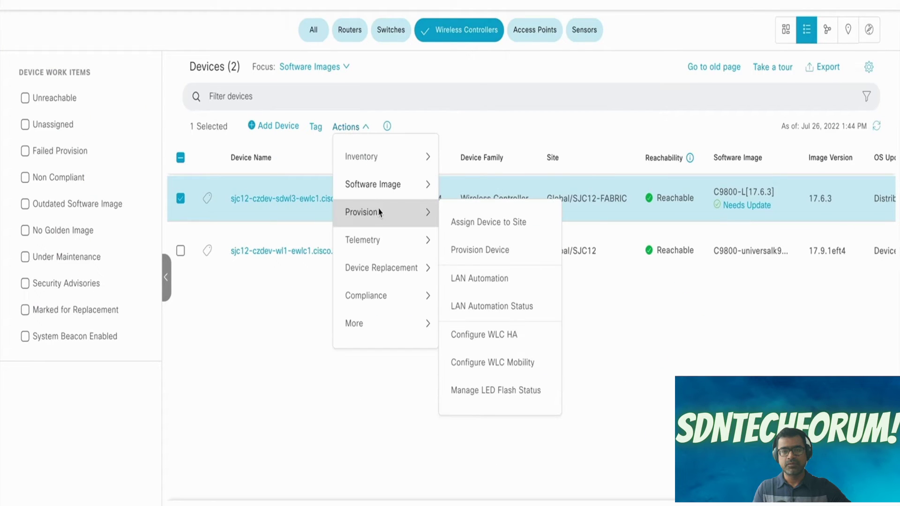
mouse_move(424, 186)
click(487, 193)
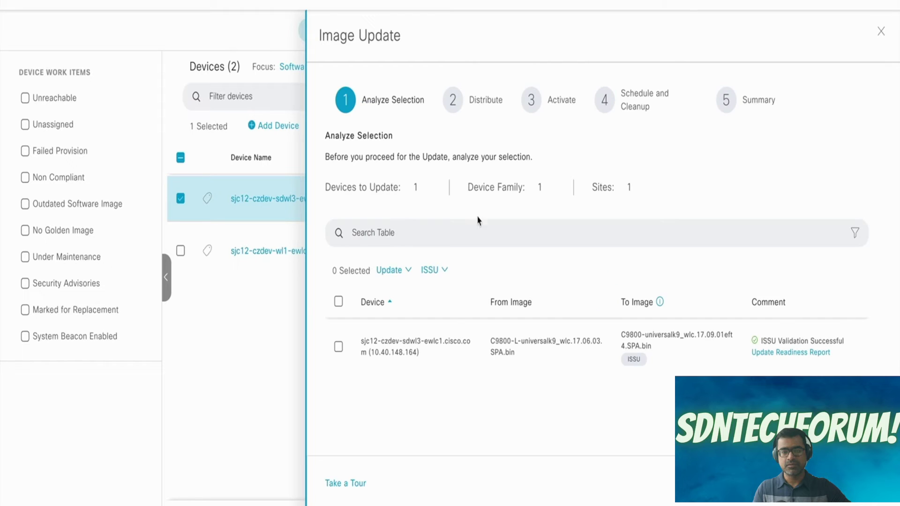
- Select the controller row and choose ISSU > Enable ISSU Update, then continue to distribution
click(406, 270)
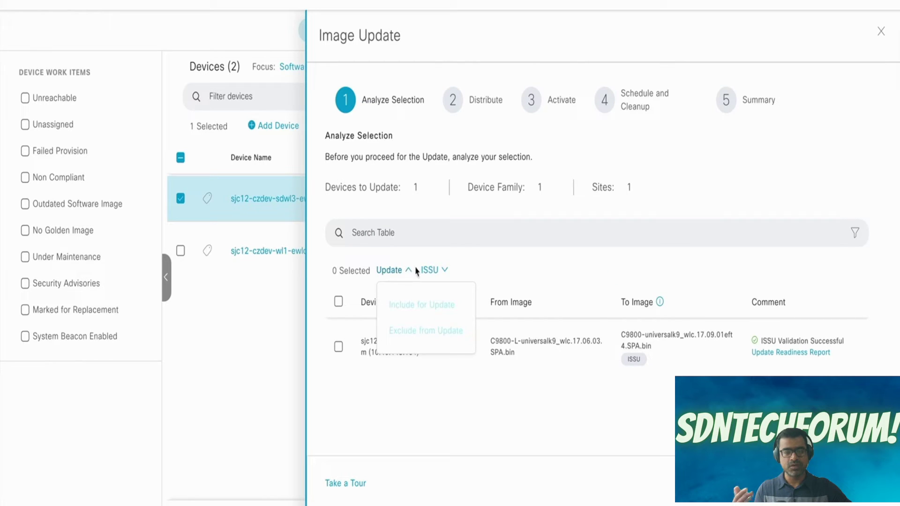
click(448, 271)
click(338, 346)
click(444, 271)
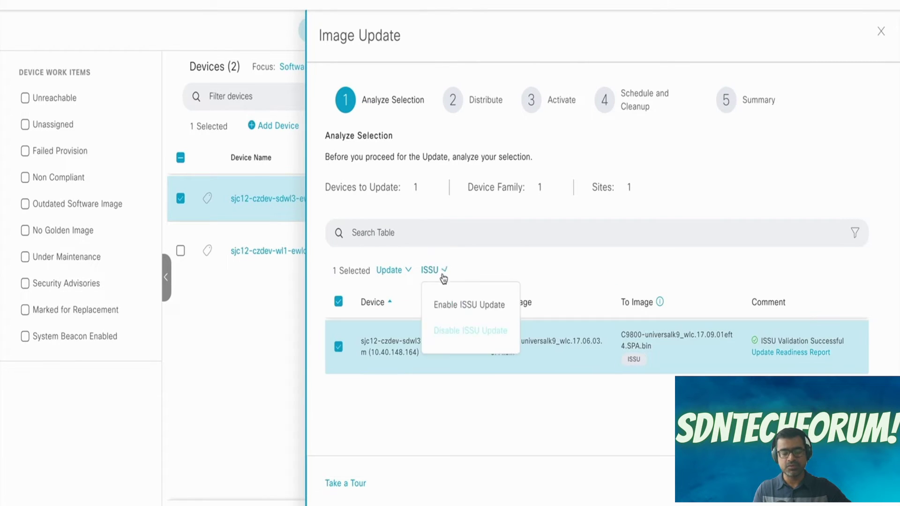
click(464, 304)
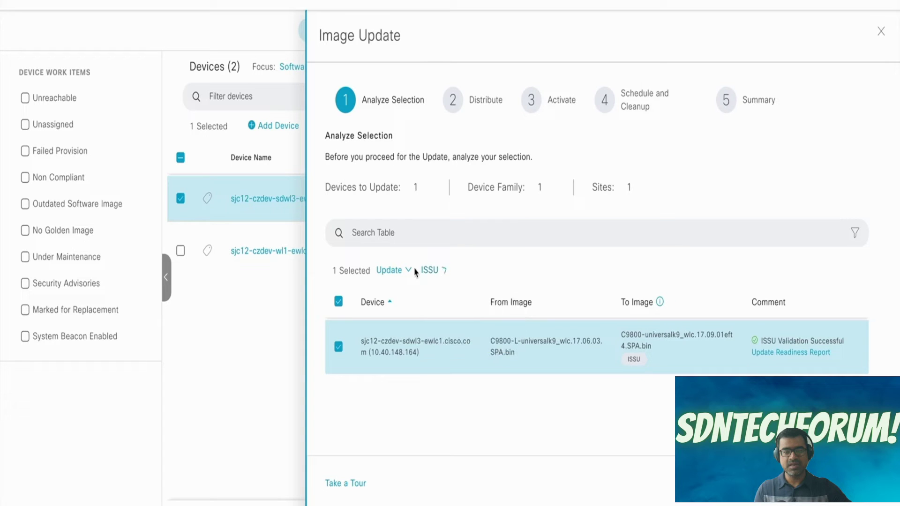
click(402, 271)
click(444, 270)
click(446, 306)
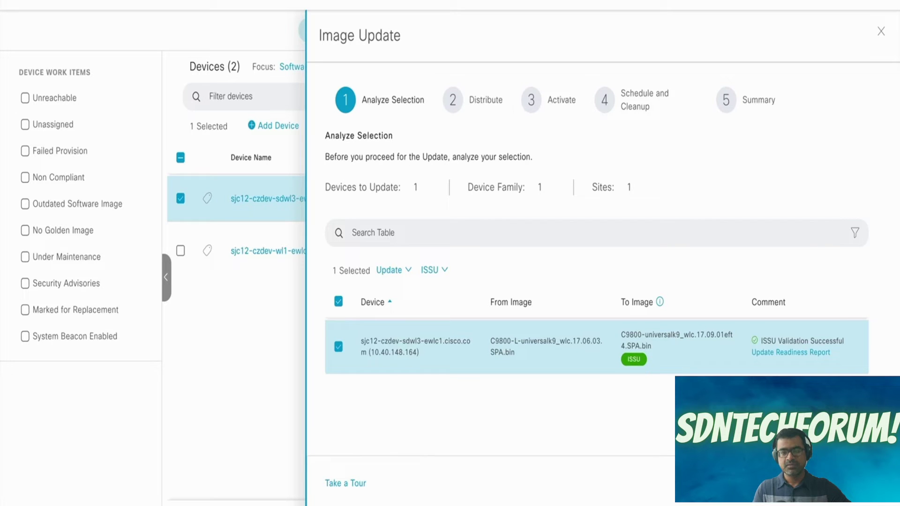
click(857, 483)
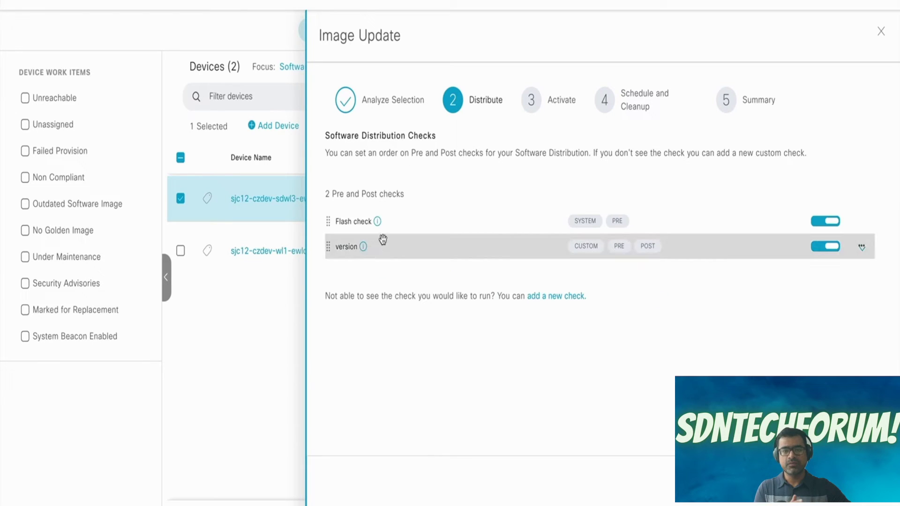
- Add a new custom check running 'sh version' and 'sh issu status detail'
drag(435, 134, 310, 139)
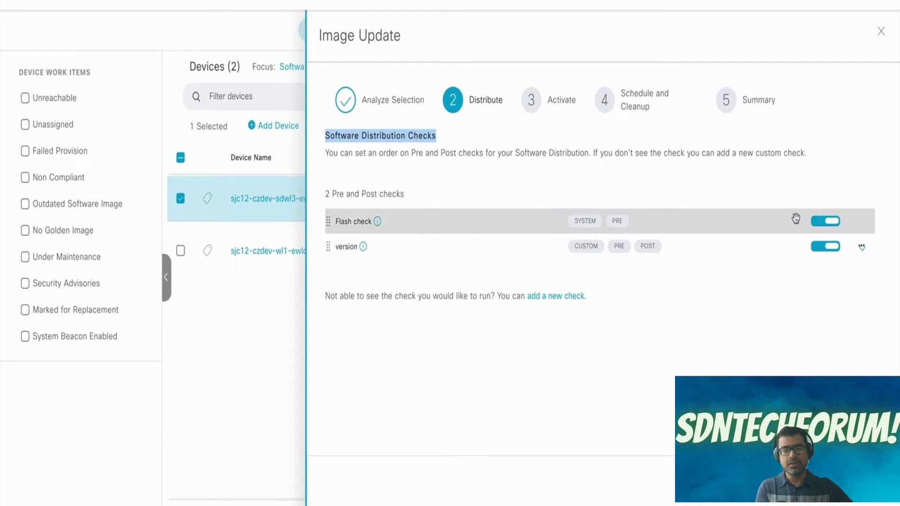
click(573, 297)
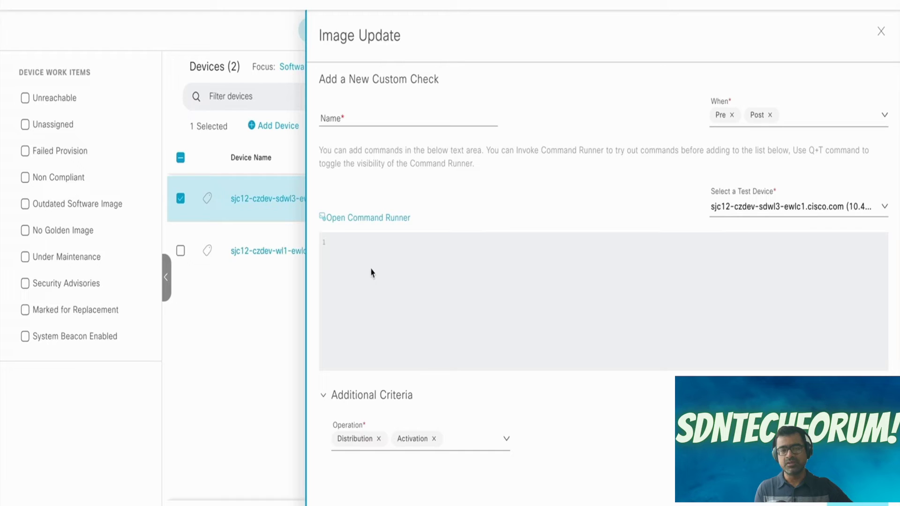
click(337, 241)
text(sh version)
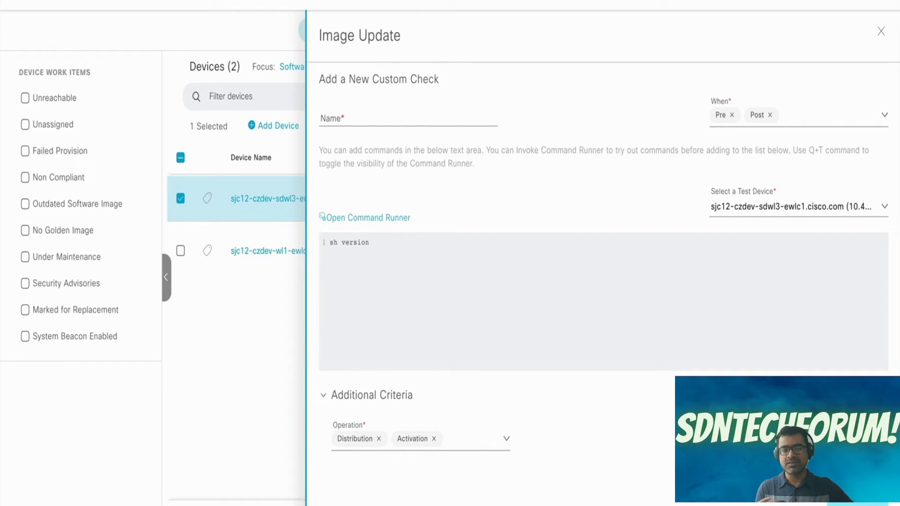
text(sh issu detail)
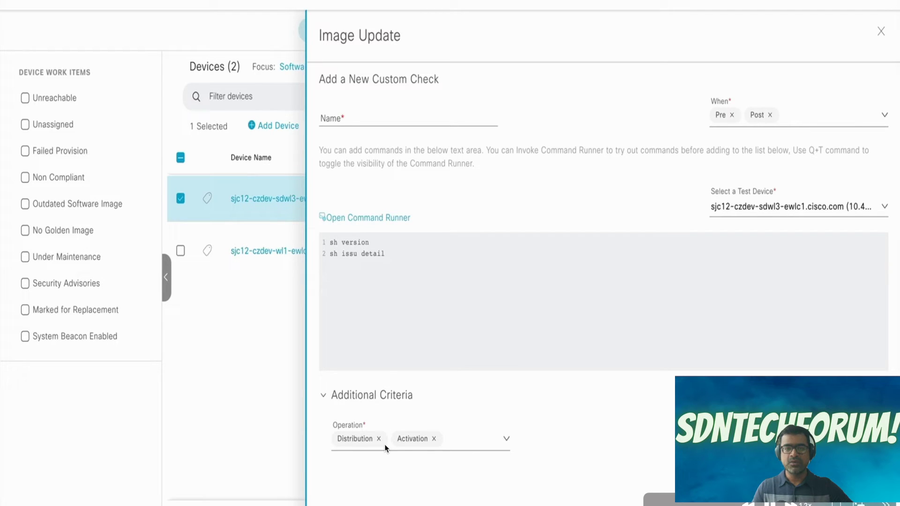
key(BackSpace)
key(BackSpace)
key(BackSpace)
key(BackSpace)
text(status)
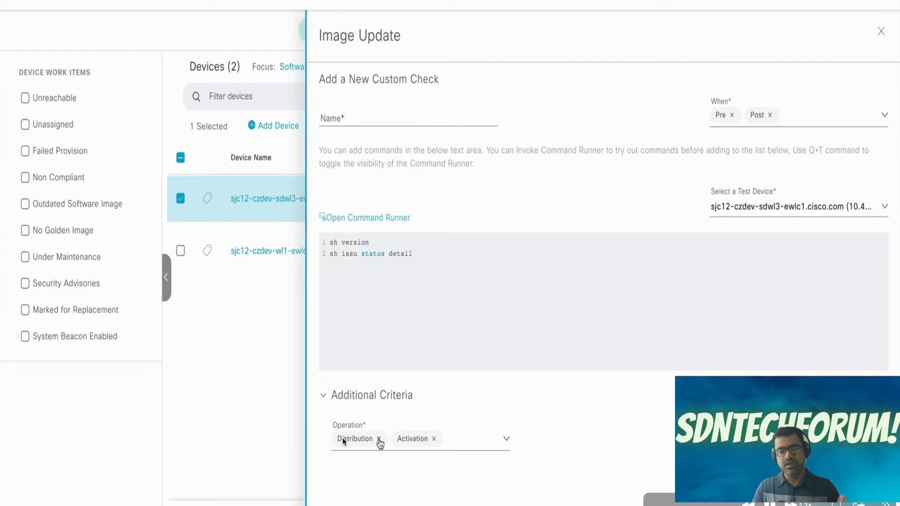
- Remove Distribution from the check's operations, name it 'issu', and save it
click(379, 438)
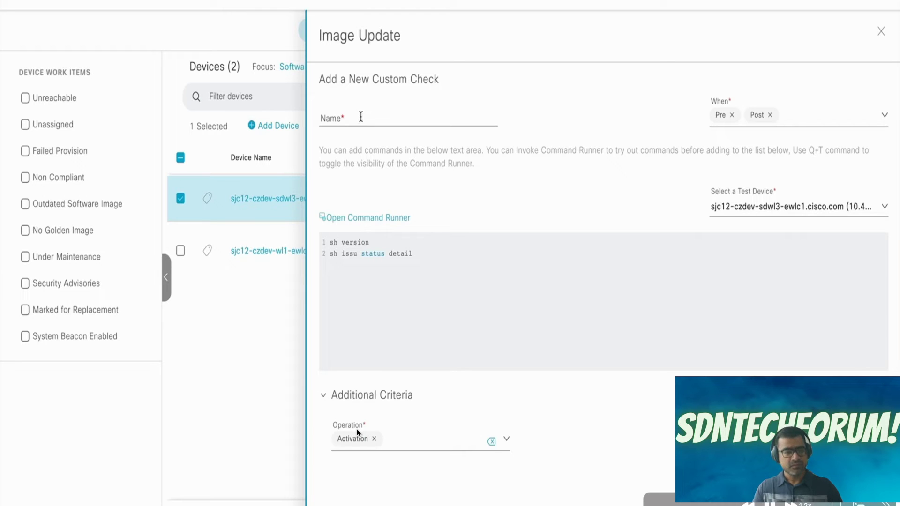
click(360, 117)
text(issu)
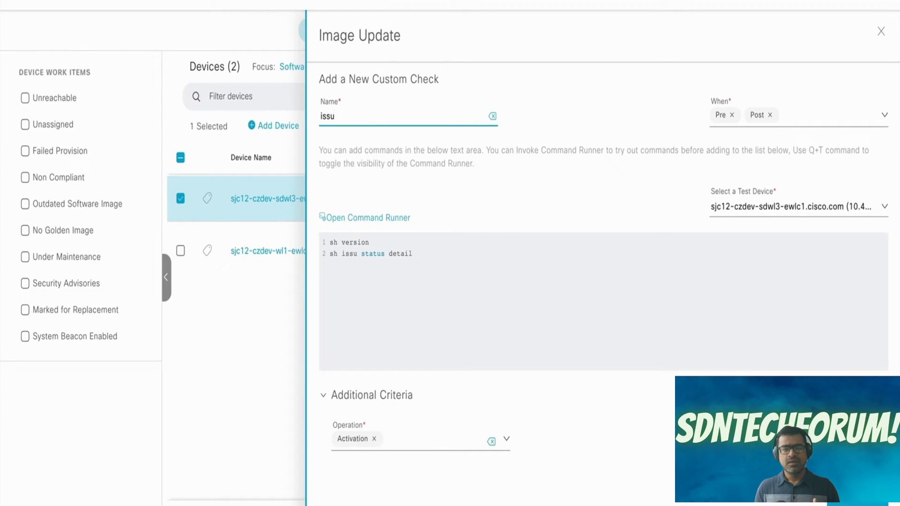
text(_detail)
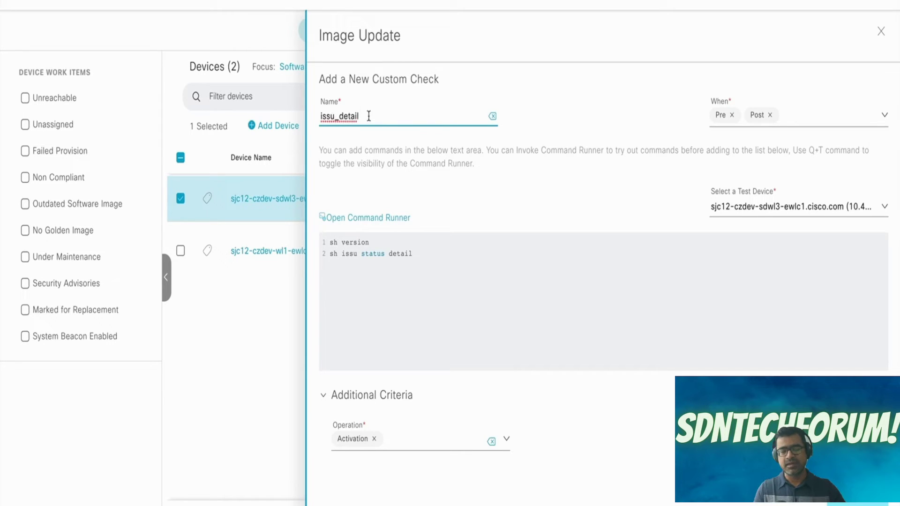
key(BackSpace)
key(BackSpace)
key(BackSpace)
key(BackSpace)
key(BackSpace)
key(BackSpace)
key(BackSpace)
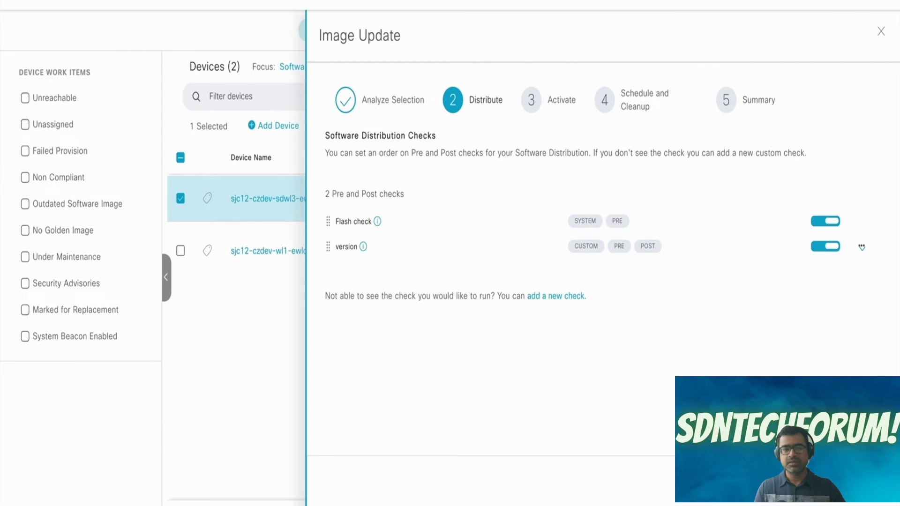
click(848, 482)
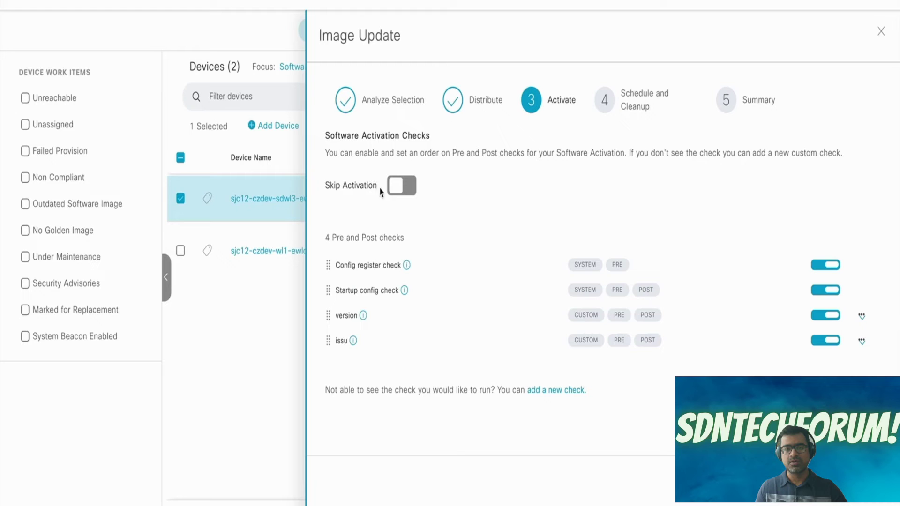
- Distribute now, activate after distribution, enable flash cleanup after activation, and submit the update
click(413, 192)
click(413, 192)
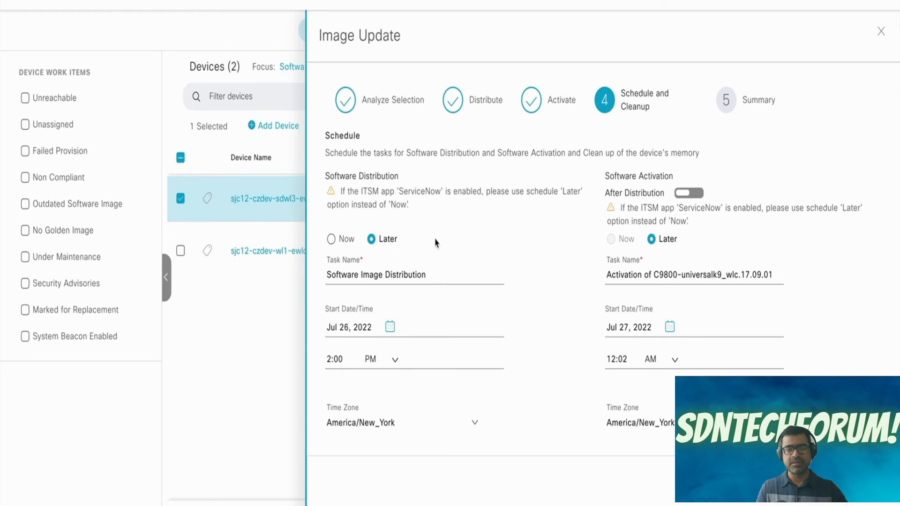
click(331, 239)
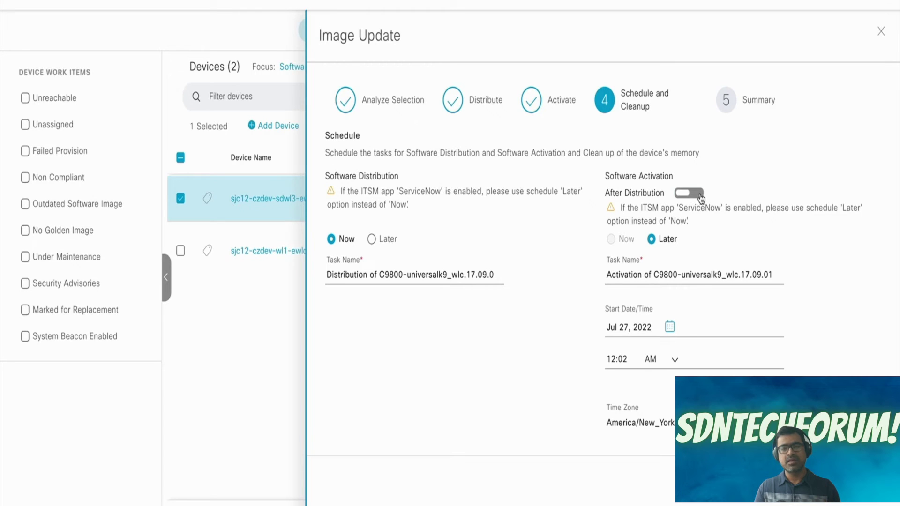
click(700, 196)
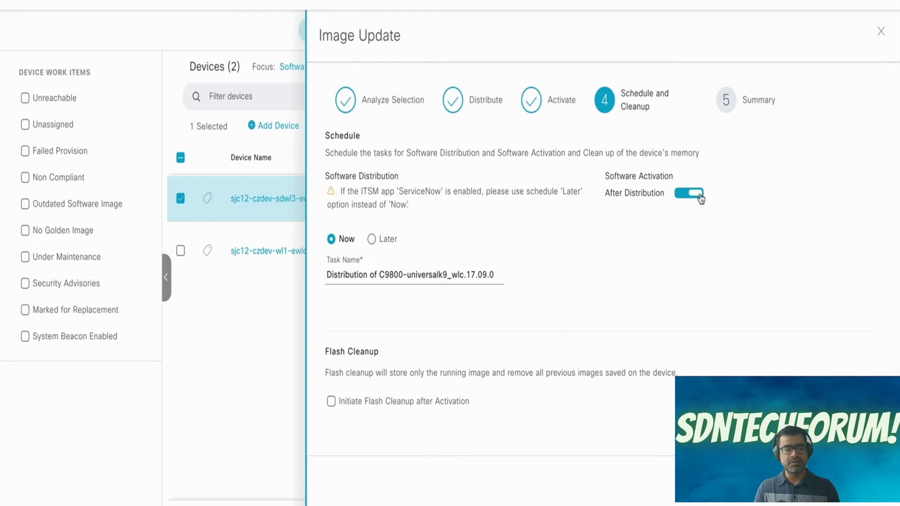
click(332, 403)
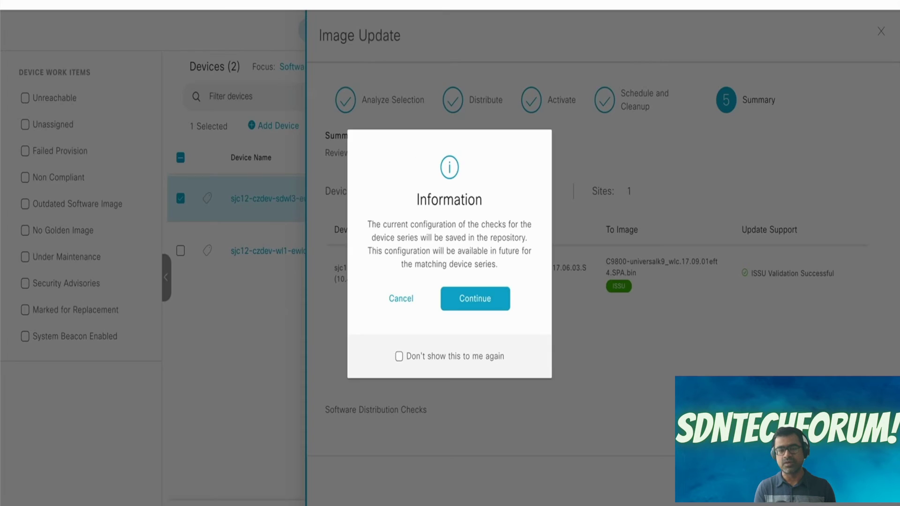
click(486, 311)
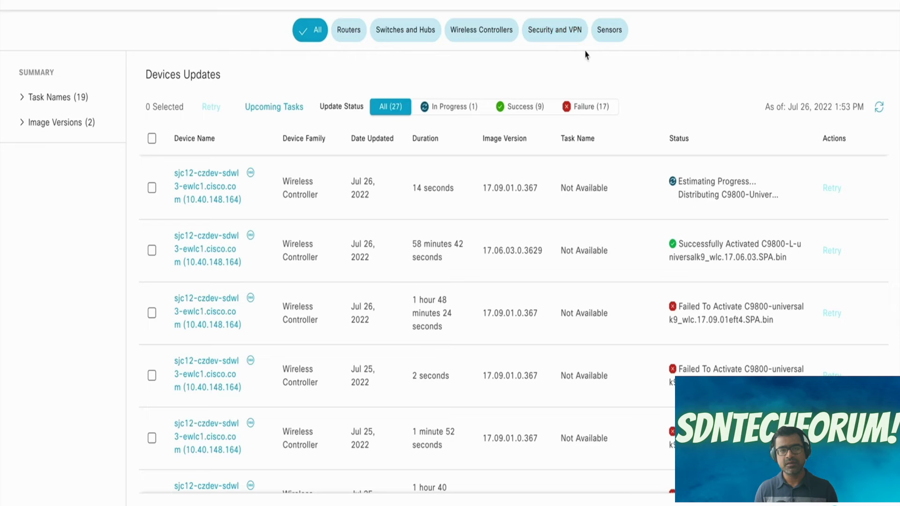
- Filter the Devices Updates list to 'In Progress (1)'
click(458, 108)
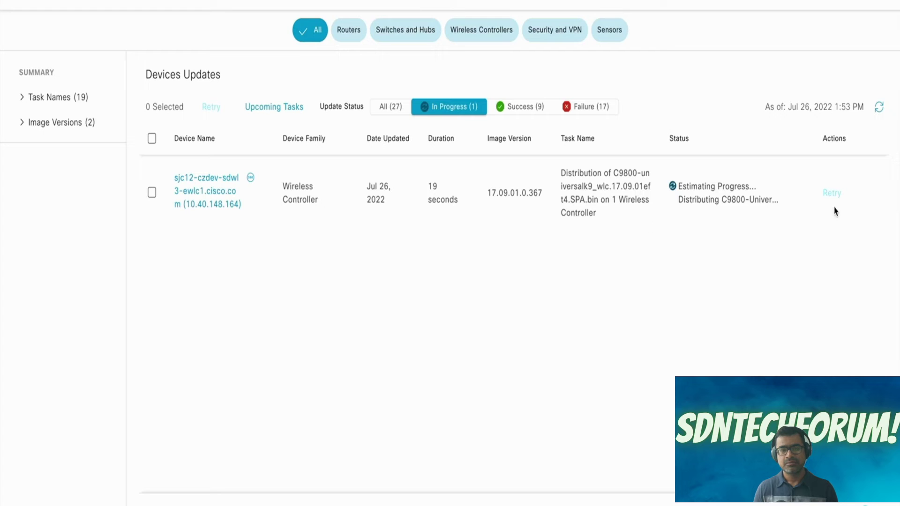
- Open the controller's update details and review the passed version and Flash pre-check outputs
click(215, 193)
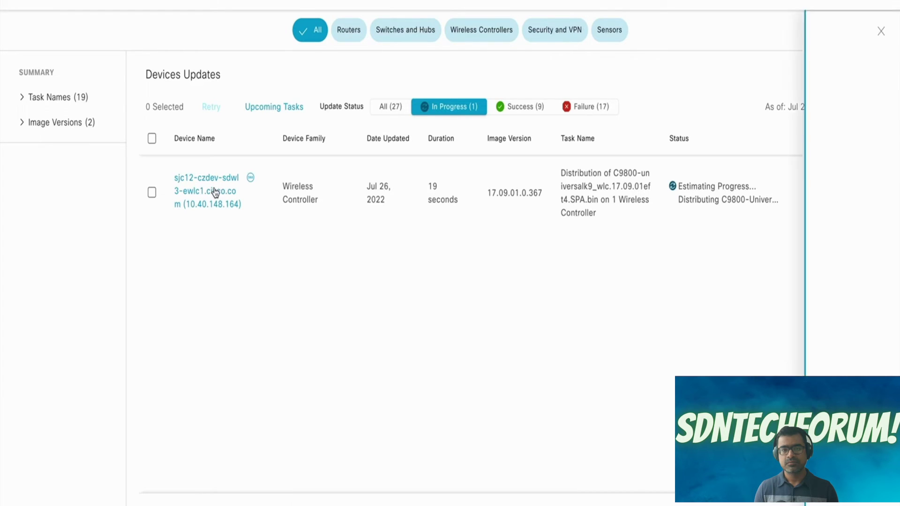
click(323, 166)
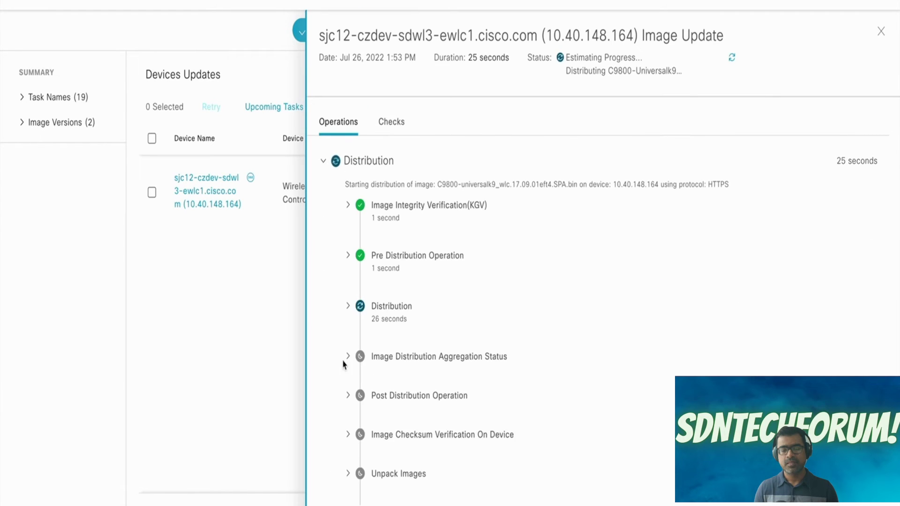
click(391, 129)
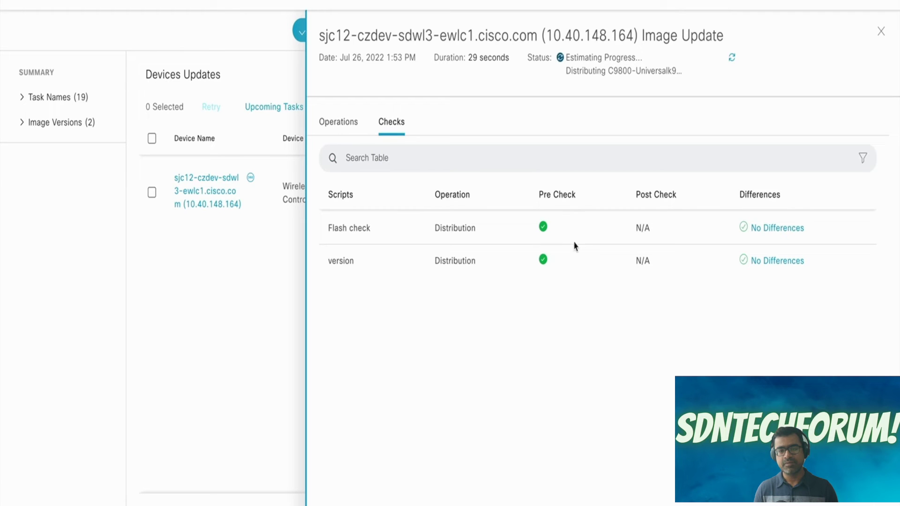
click(787, 262)
scroll(567, 302, down, 7)
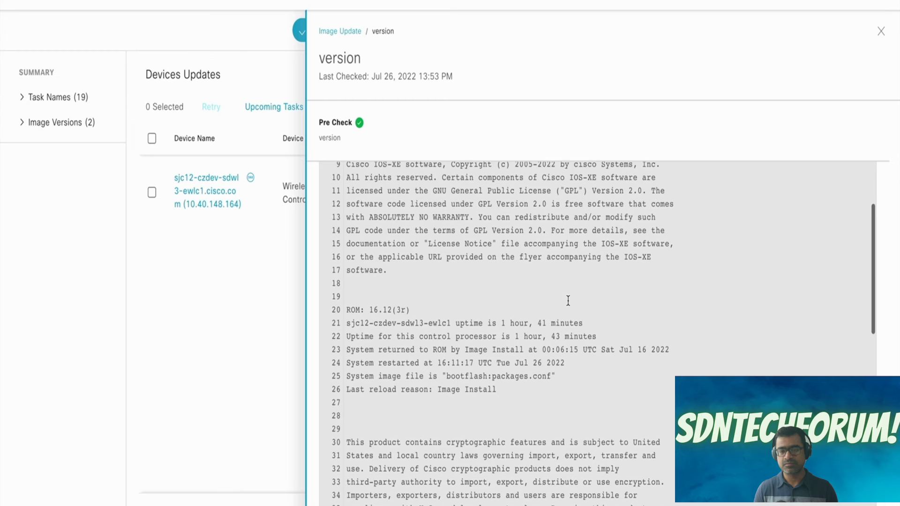
scroll(568, 304, down, 6)
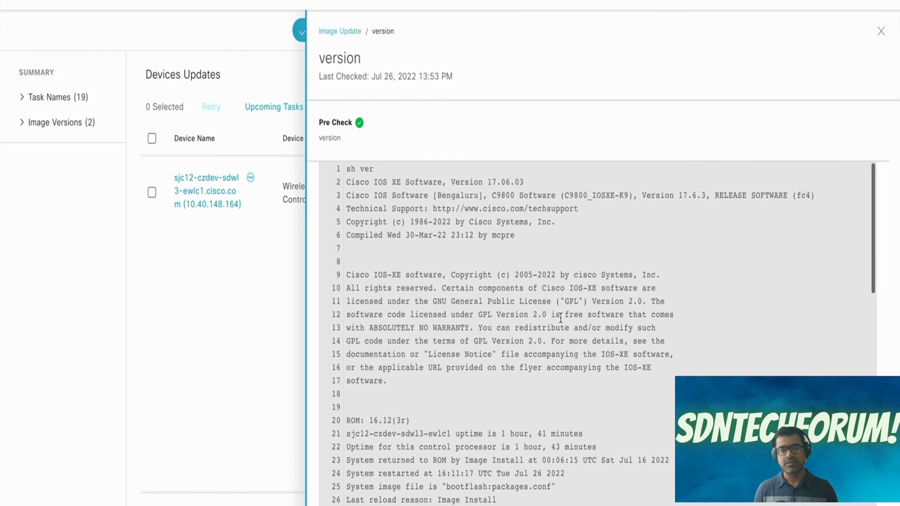
click(350, 31)
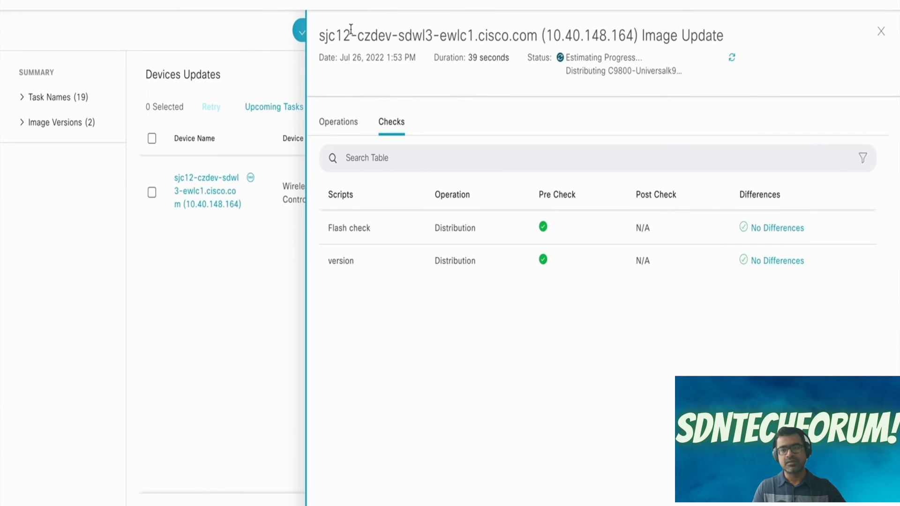
click(769, 229)
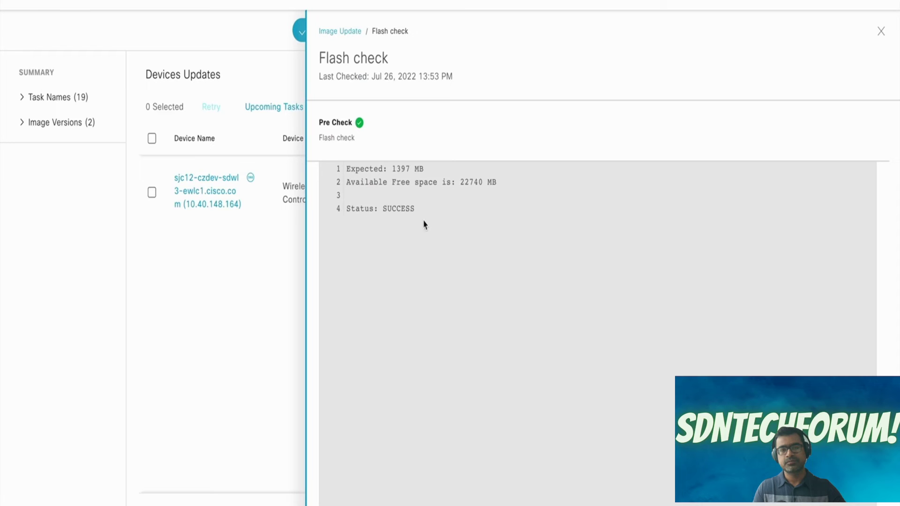
click(344, 32)
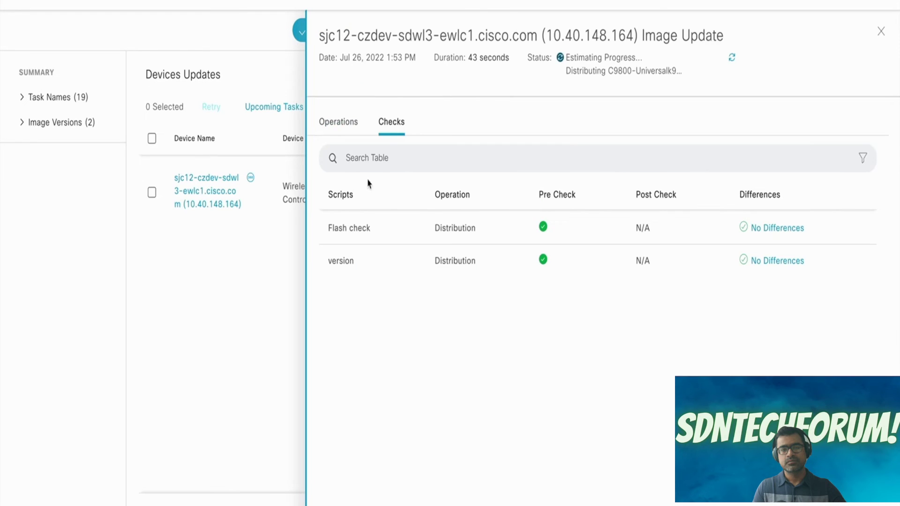
- Review the Distribution sub-steps: integrity verification, pre-distribution operation, transfer protocol and aggregation status
click(348, 123)
click(322, 161)
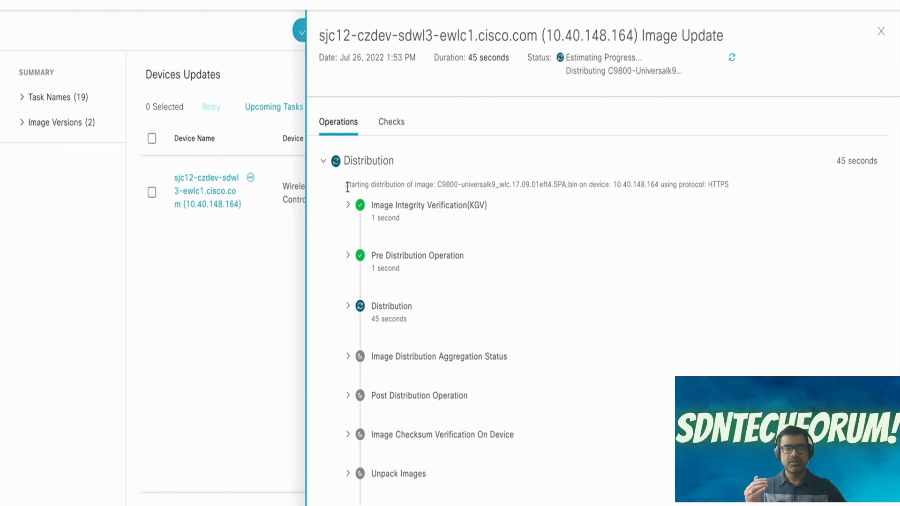
drag(492, 211, 349, 212)
click(349, 210)
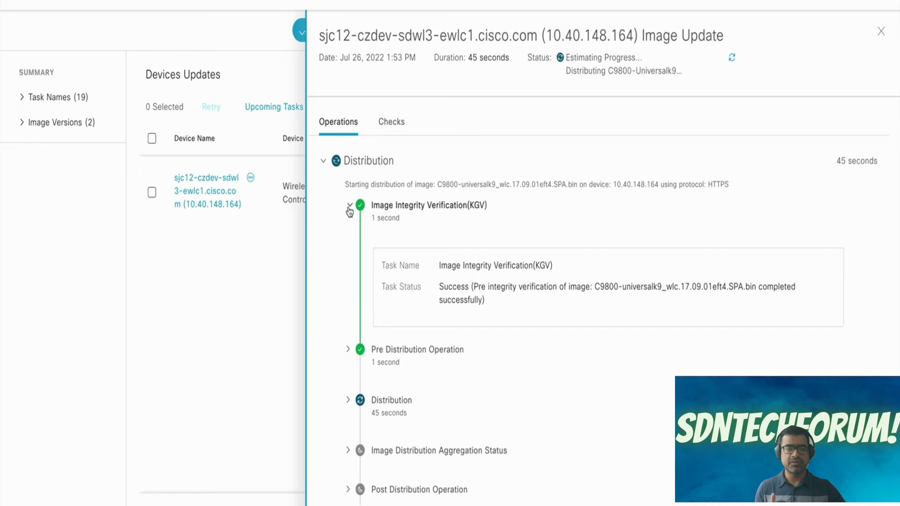
click(349, 208)
click(350, 257)
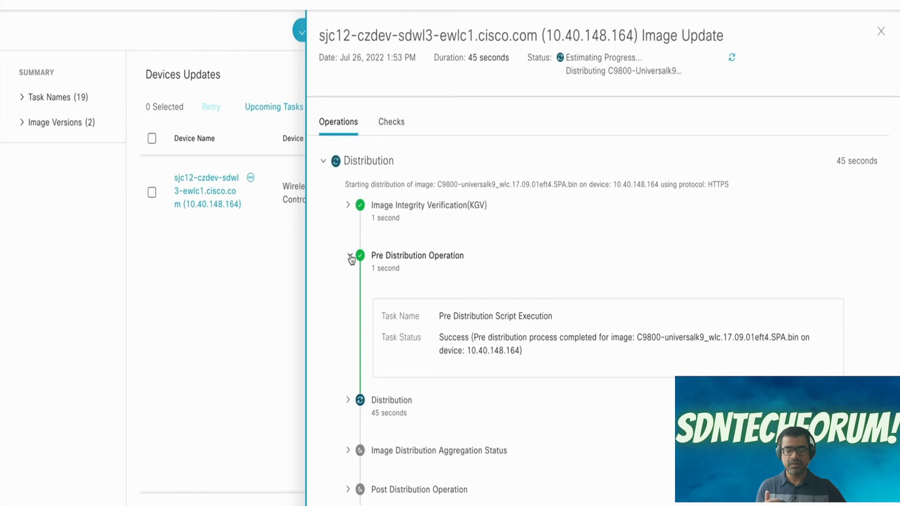
click(350, 257)
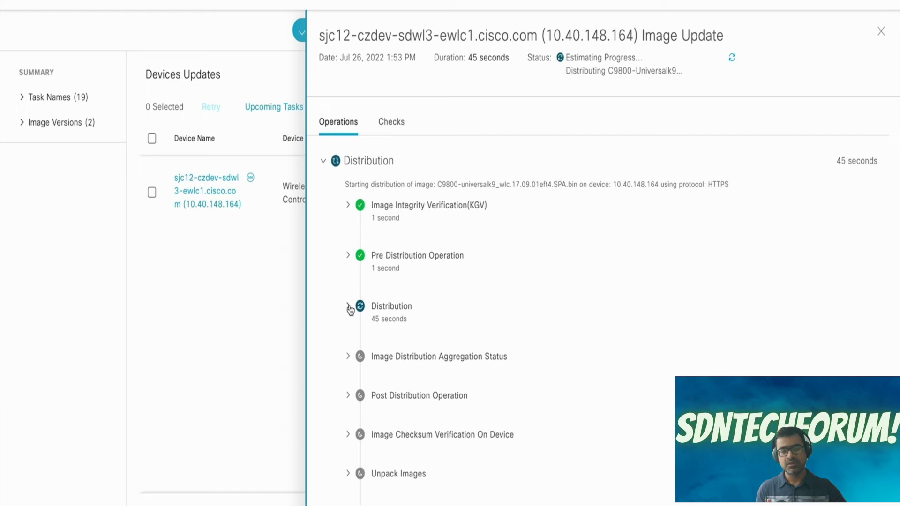
click(349, 307)
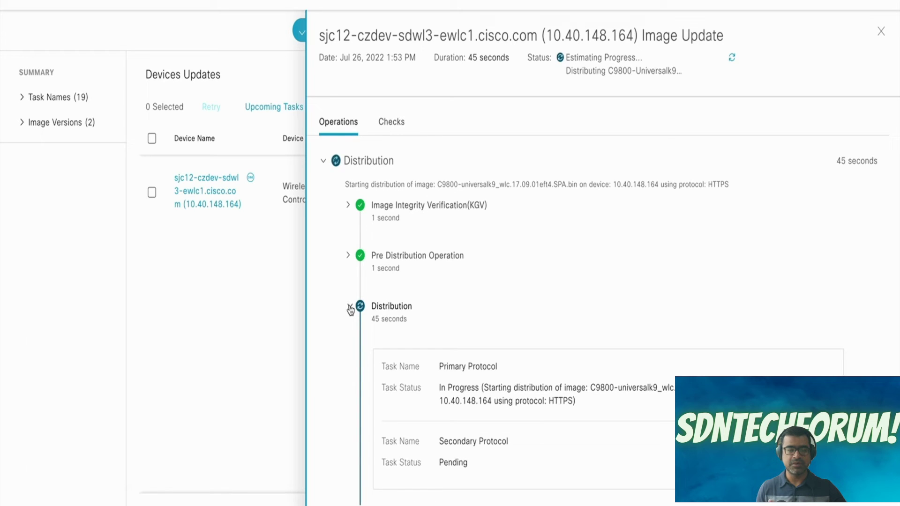
click(349, 308)
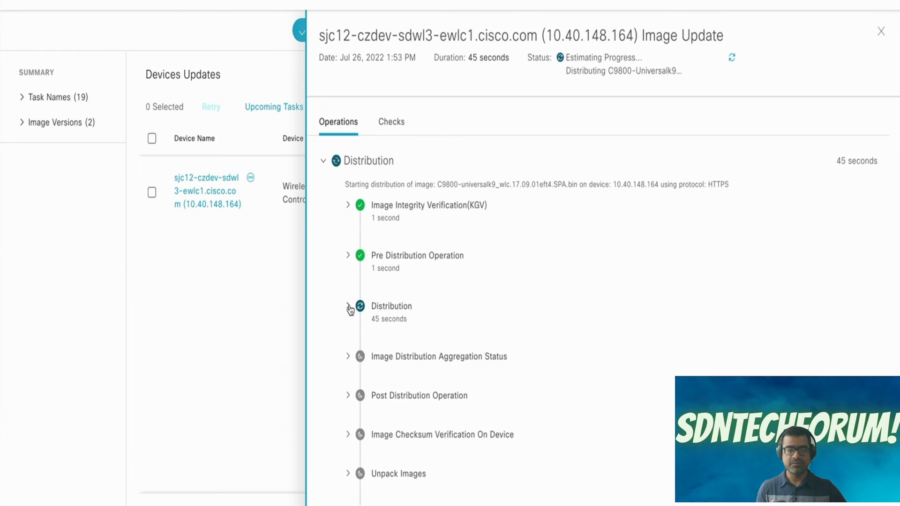
click(349, 357)
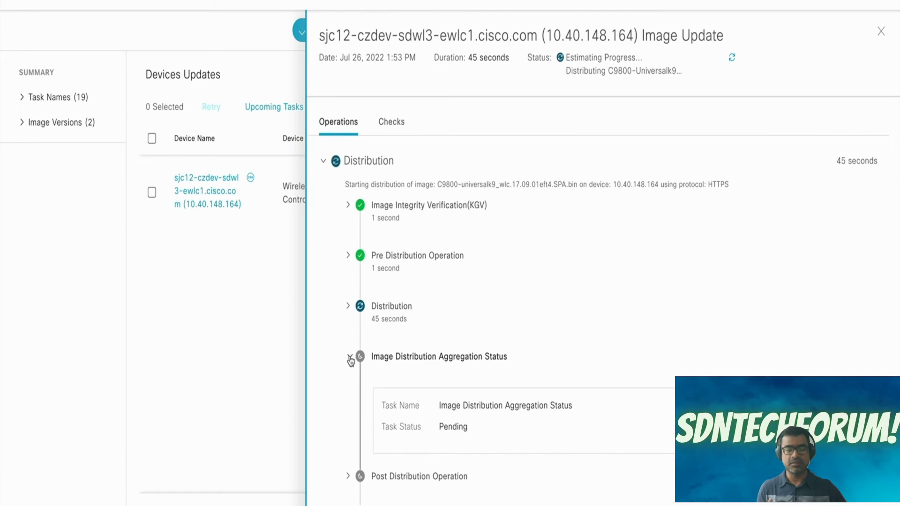
click(349, 358)
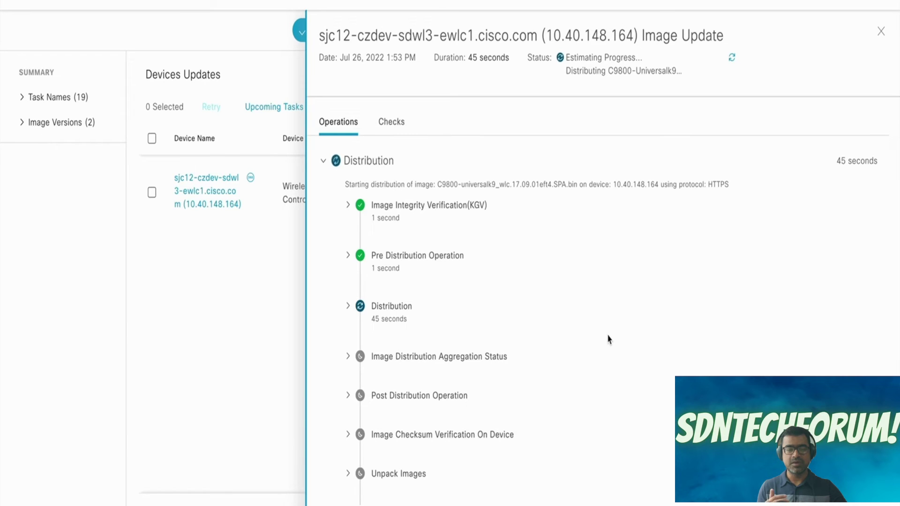
- Check Unpack Images, AP Pre-Image Download and Distribution Completed, then collapse Distribution to show pending Activation
scroll(608, 338, down, 2)
scroll(608, 338, down, 2)
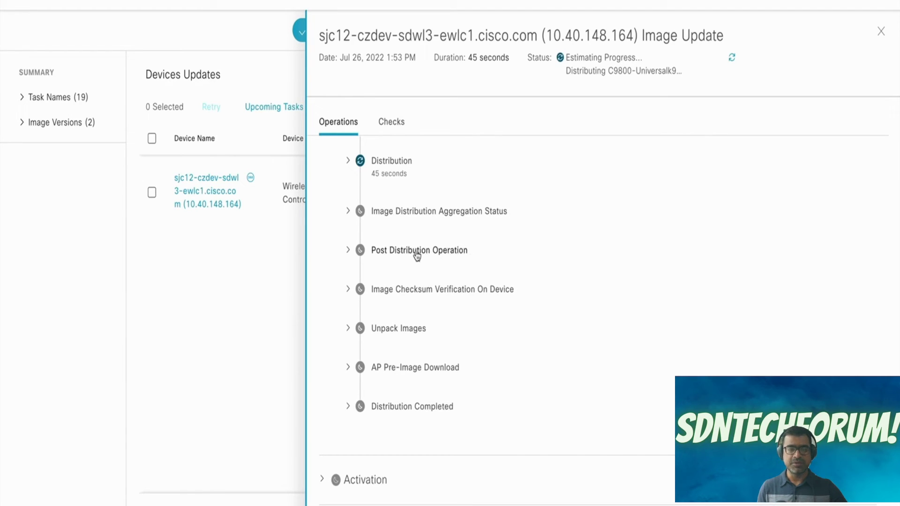
drag(427, 333, 370, 331)
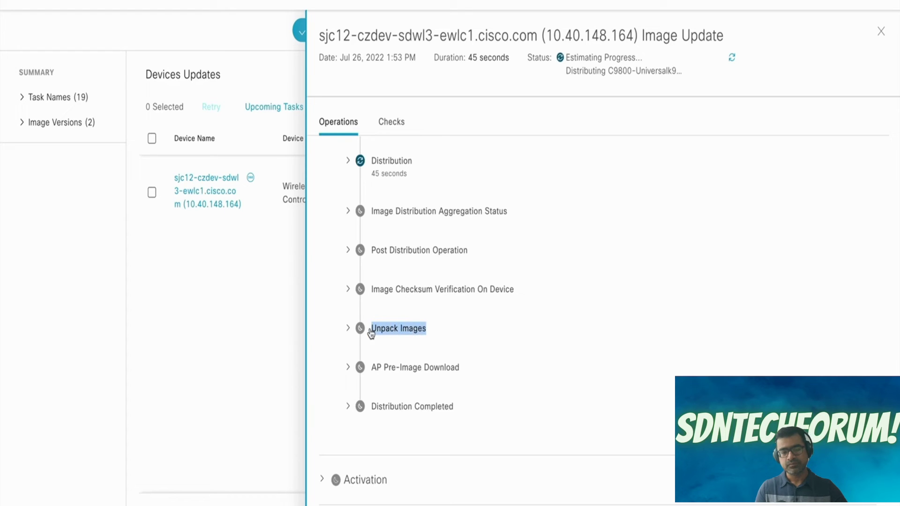
click(349, 335)
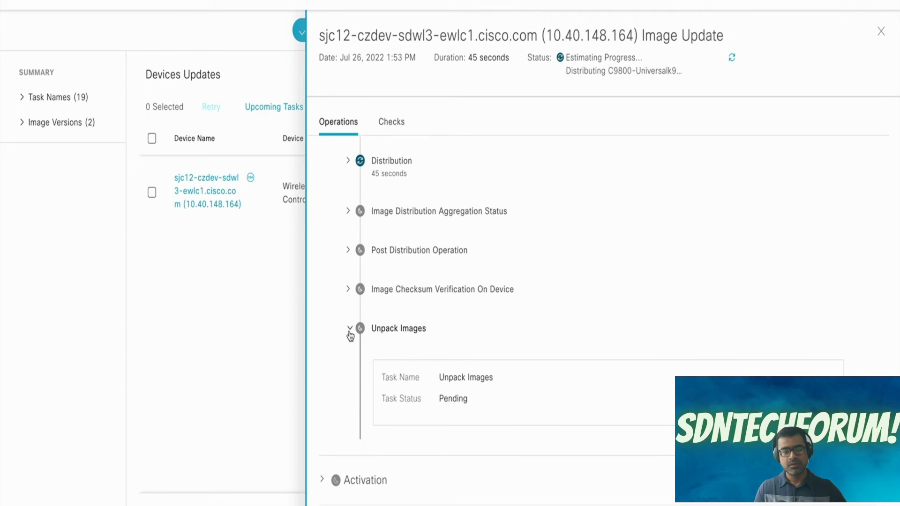
click(350, 335)
click(349, 371)
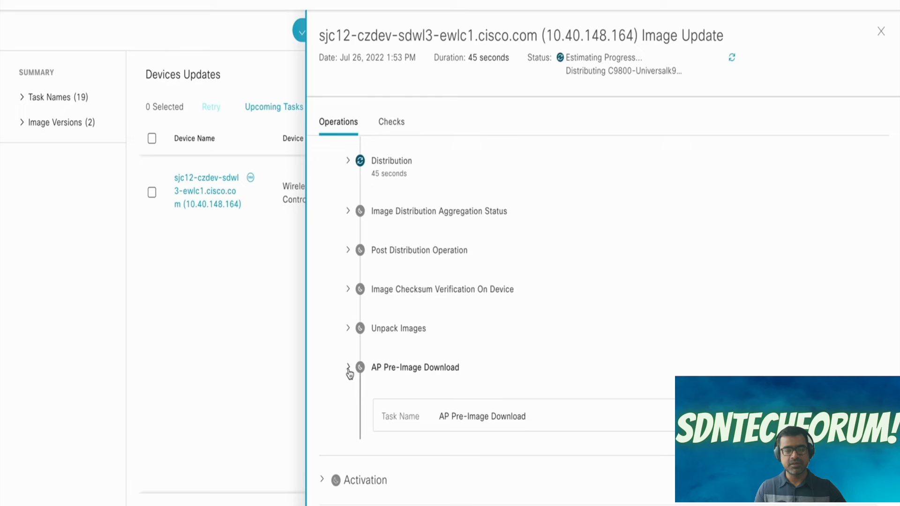
scroll(498, 401, down, 2)
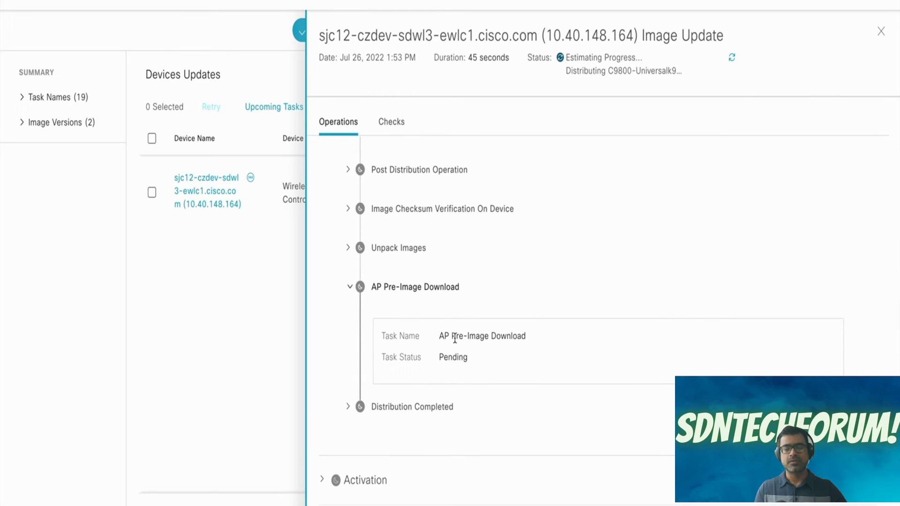
click(349, 286)
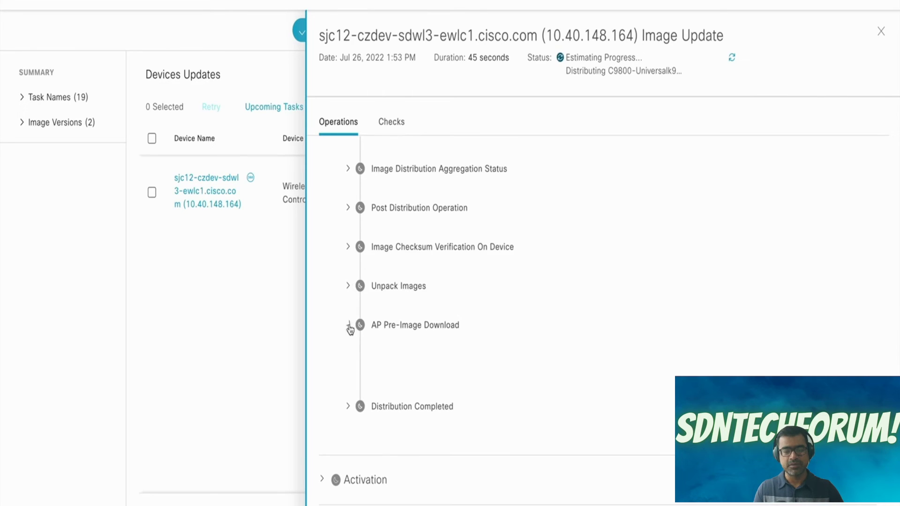
click(349, 408)
click(349, 408)
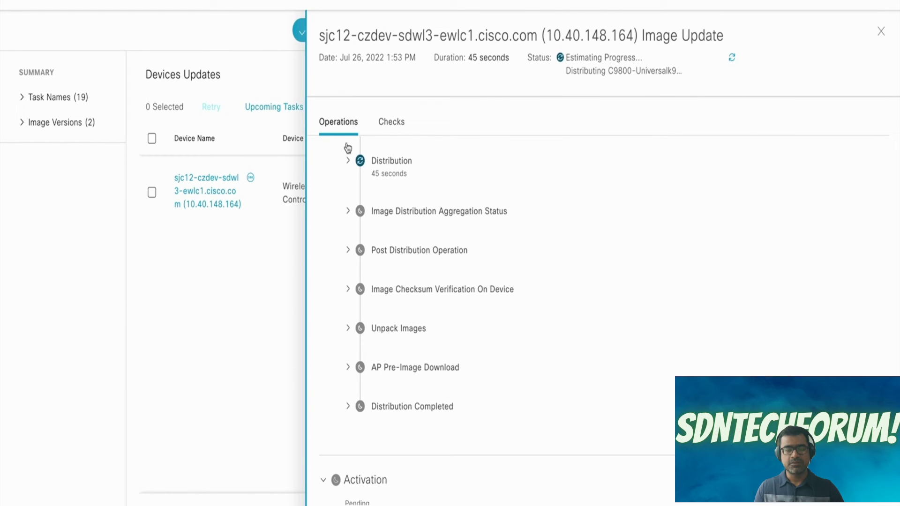
click(346, 159)
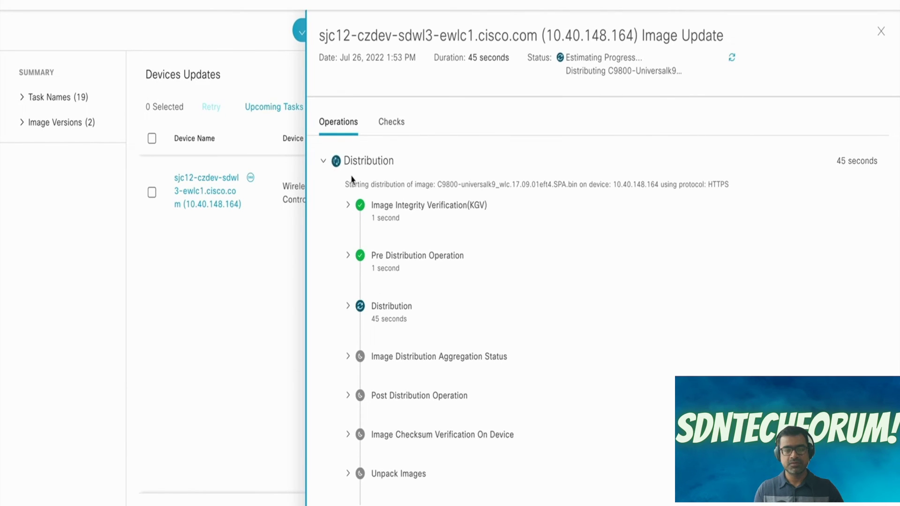
click(324, 161)
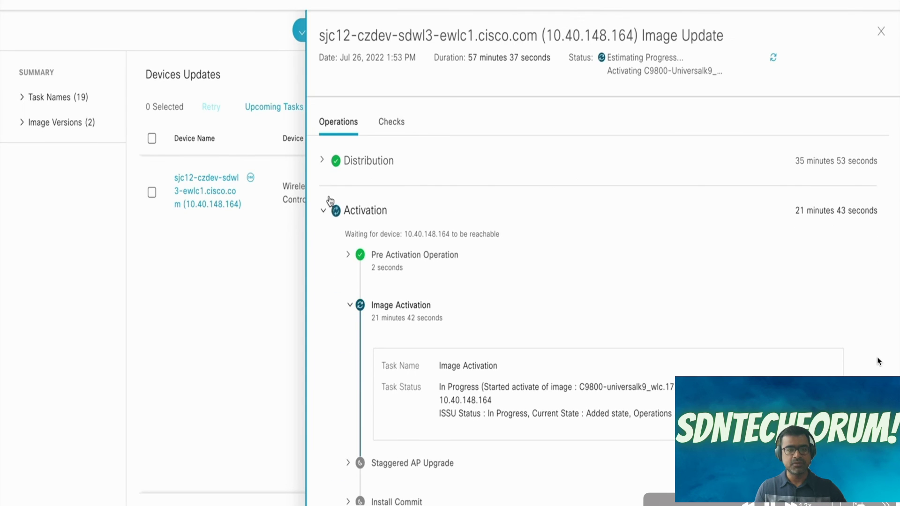
click(323, 208)
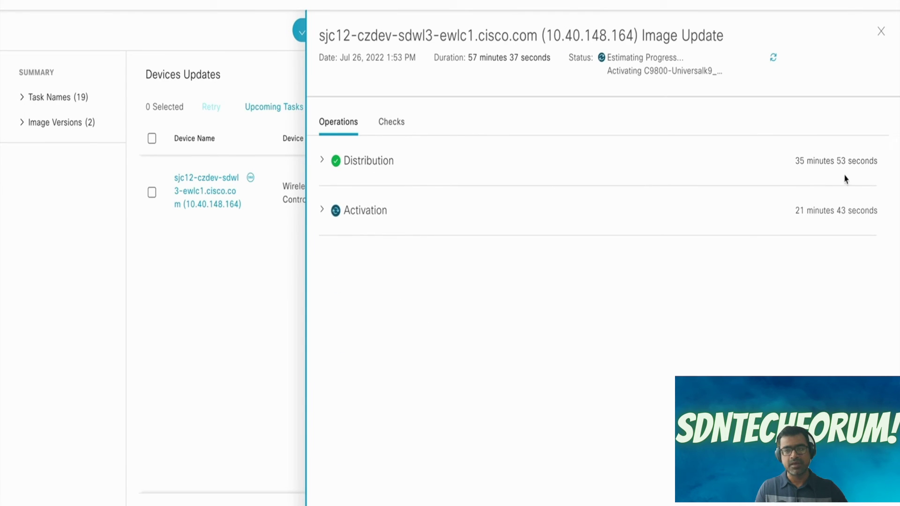
drag(793, 161, 864, 163)
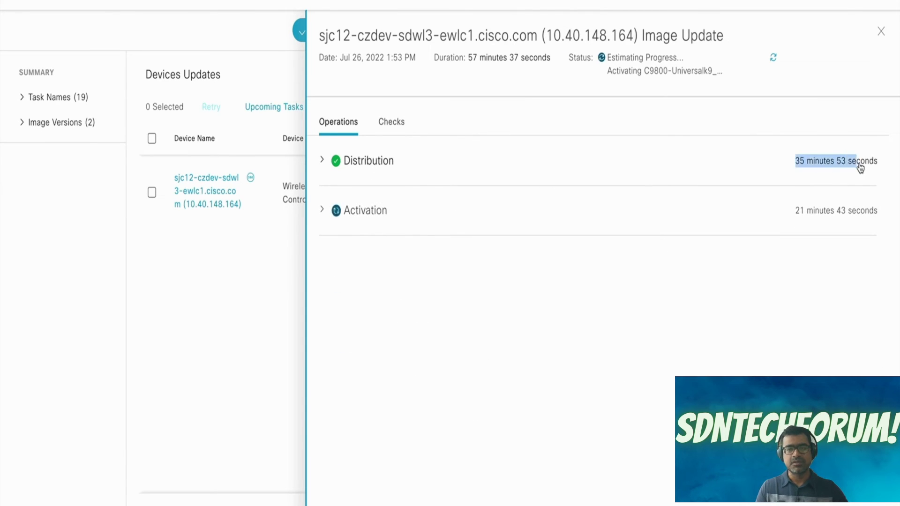
click(322, 163)
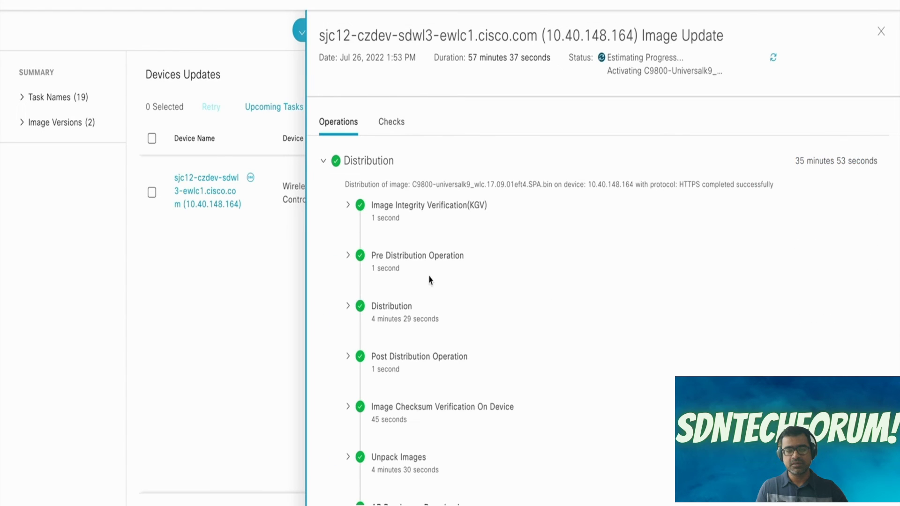
scroll(568, 254, down, 2)
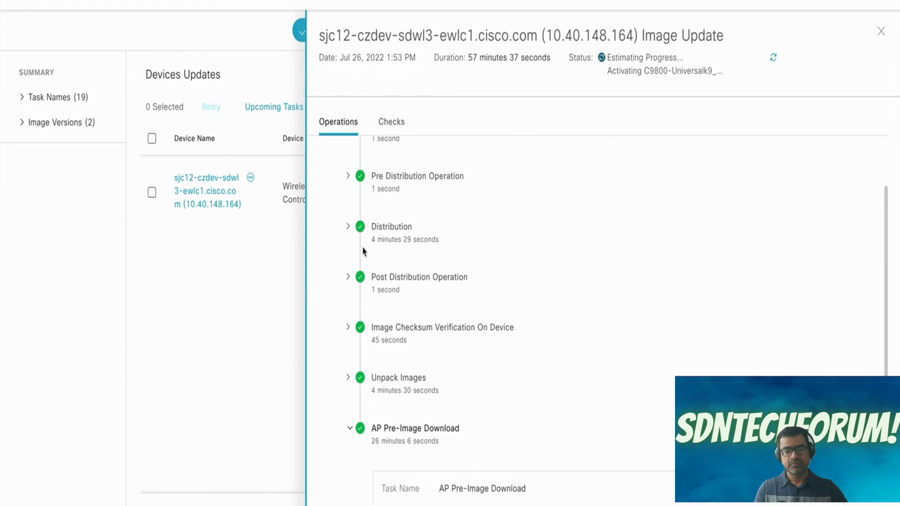
click(349, 228)
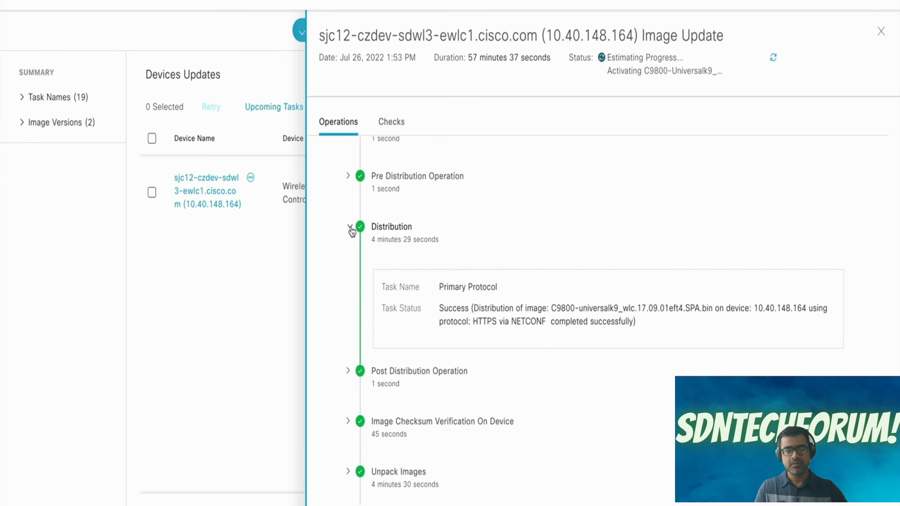
click(350, 228)
scroll(558, 286, down, 1)
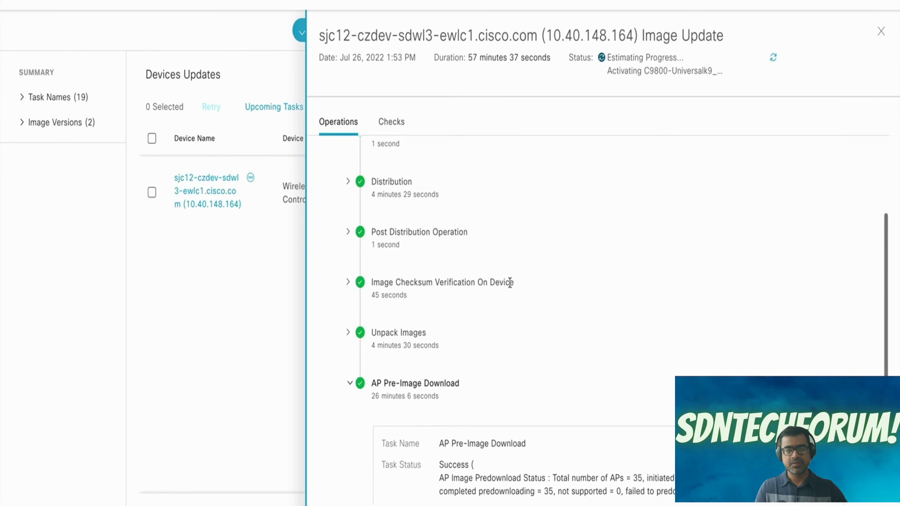
click(348, 232)
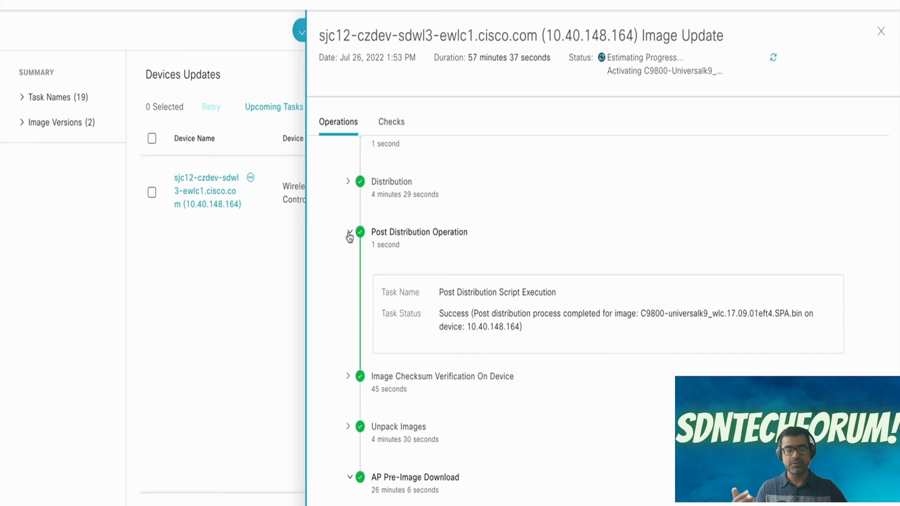
click(349, 235)
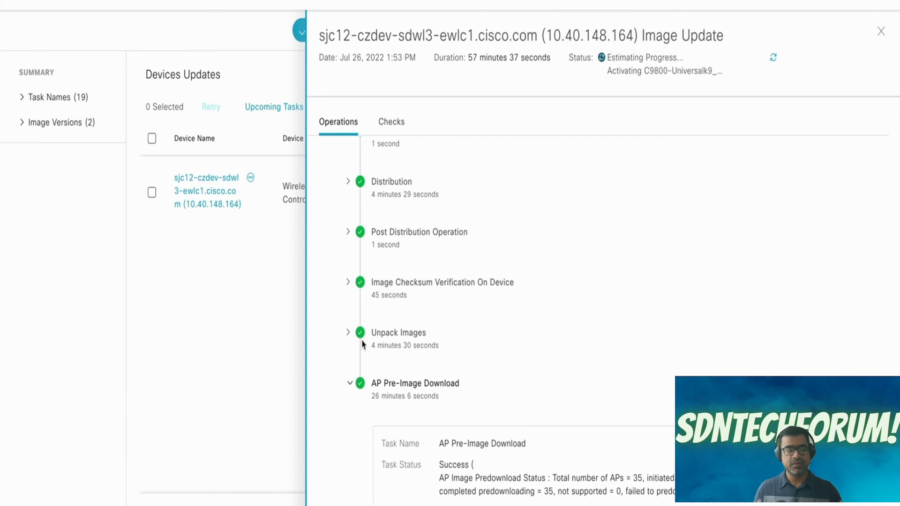
click(348, 335)
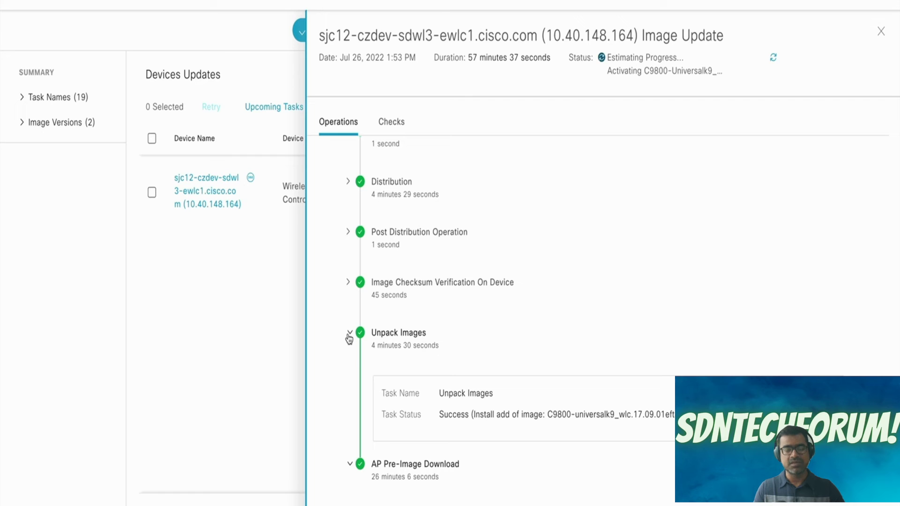
click(349, 336)
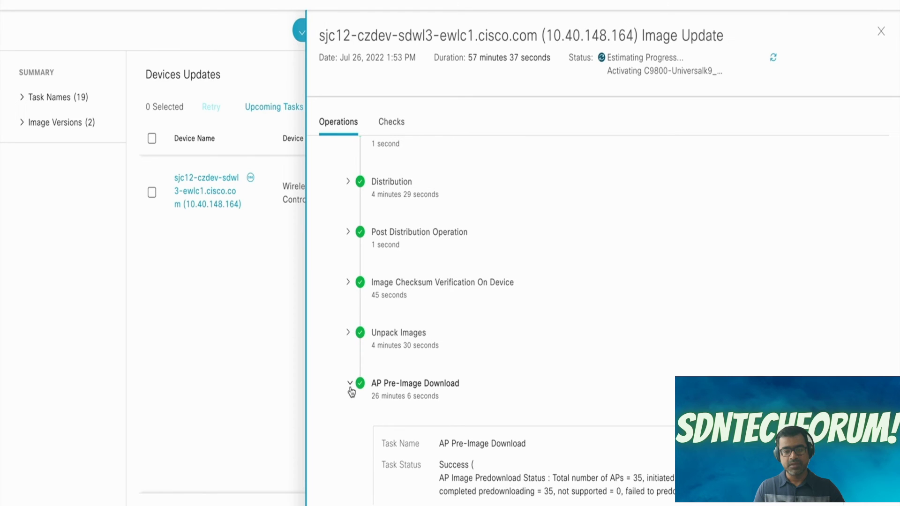
scroll(521, 375, down, 2)
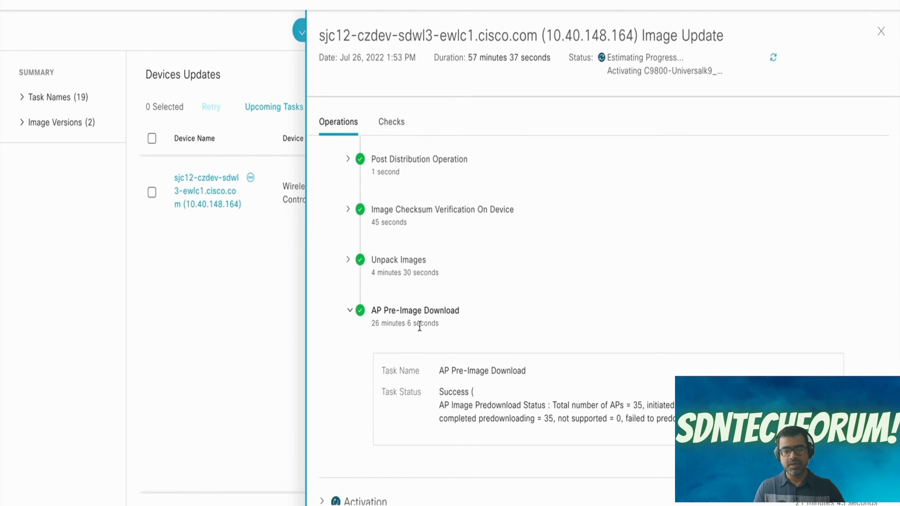
drag(533, 375, 438, 373)
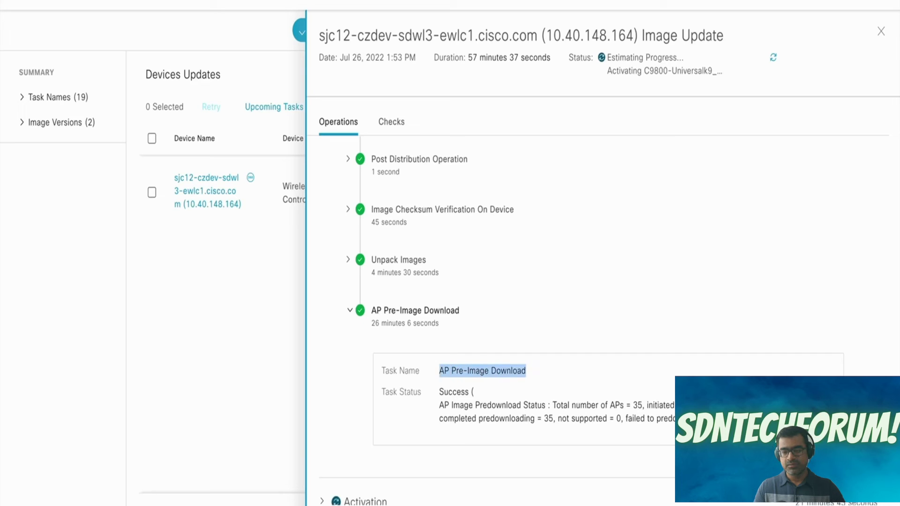
drag(650, 404, 453, 416)
click(584, 298)
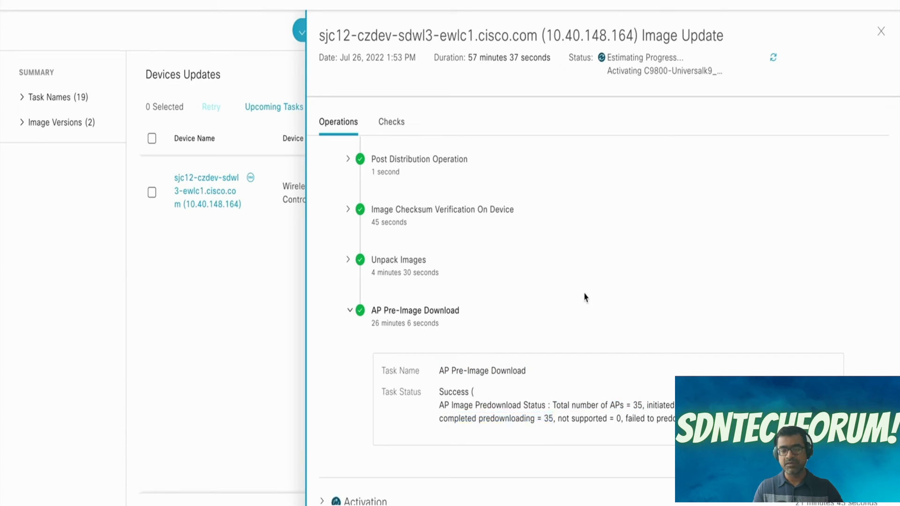
scroll(584, 298, down, 1)
scroll(411, 307, up, 5)
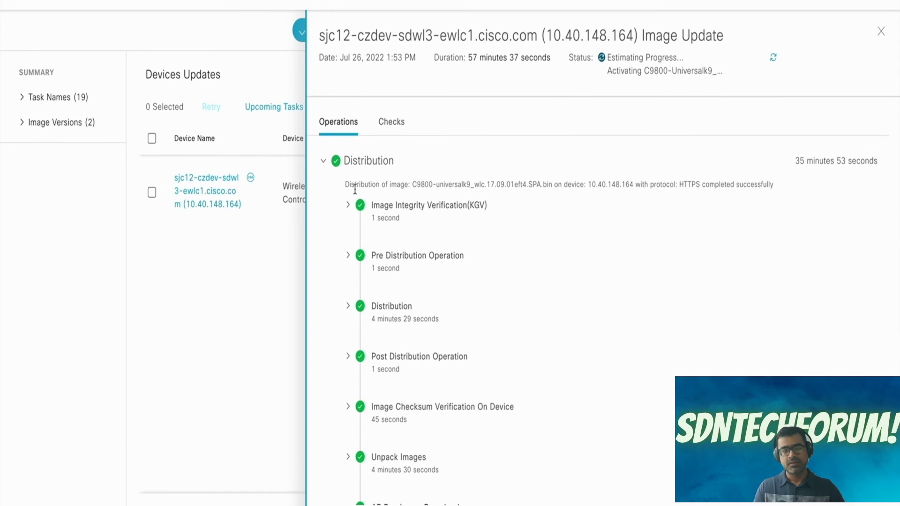
- Expand Activation and review Pre Activation Operation, Image Activation ISSU Status and pending Staggered AP Upgrade
click(323, 162)
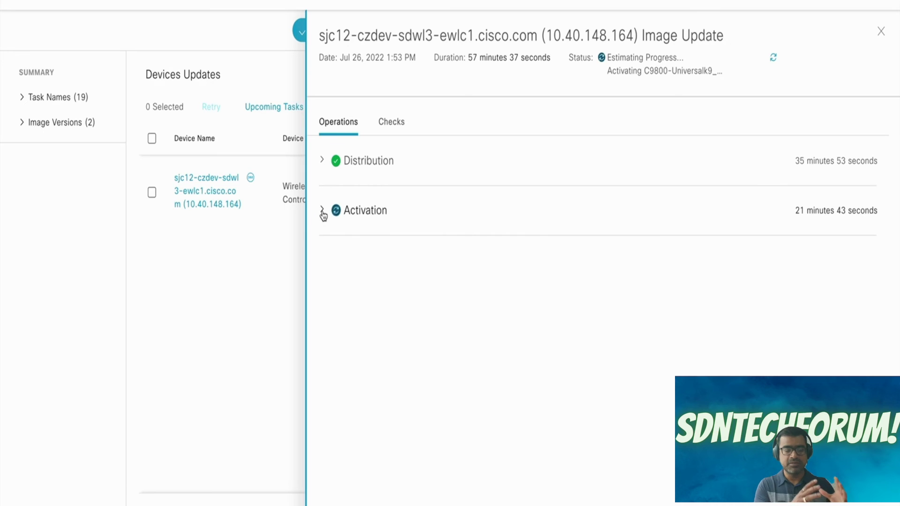
click(323, 212)
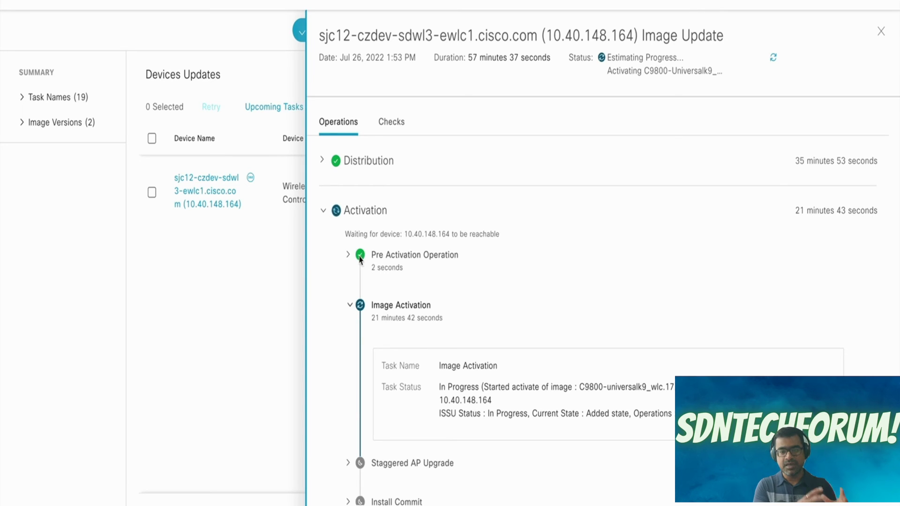
click(349, 256)
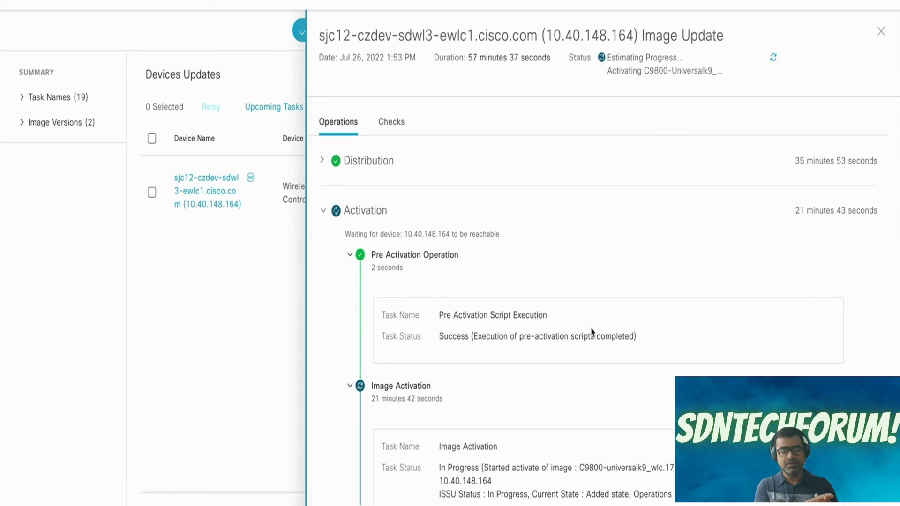
click(349, 257)
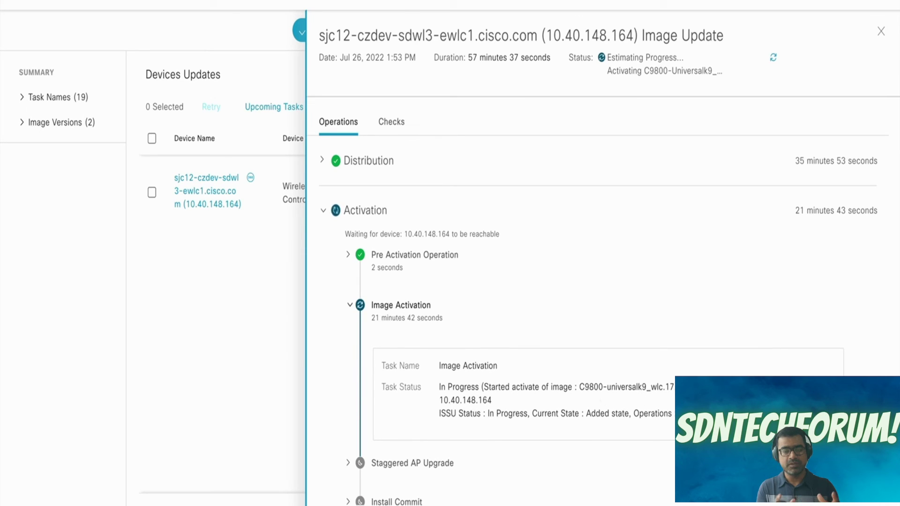
drag(437, 415, 684, 415)
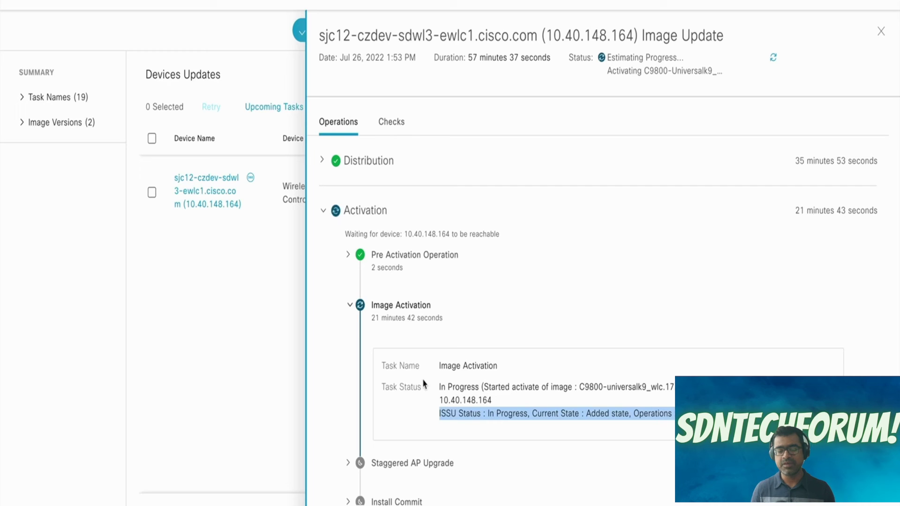
drag(455, 465, 373, 465)
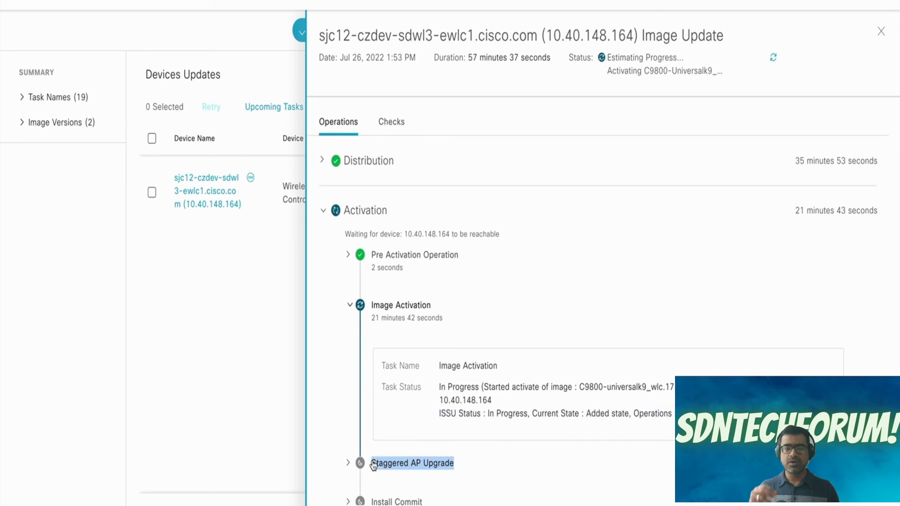
- Scroll to the Estimating Progress status, then close the image update details panel
scroll(487, 471, down, 2)
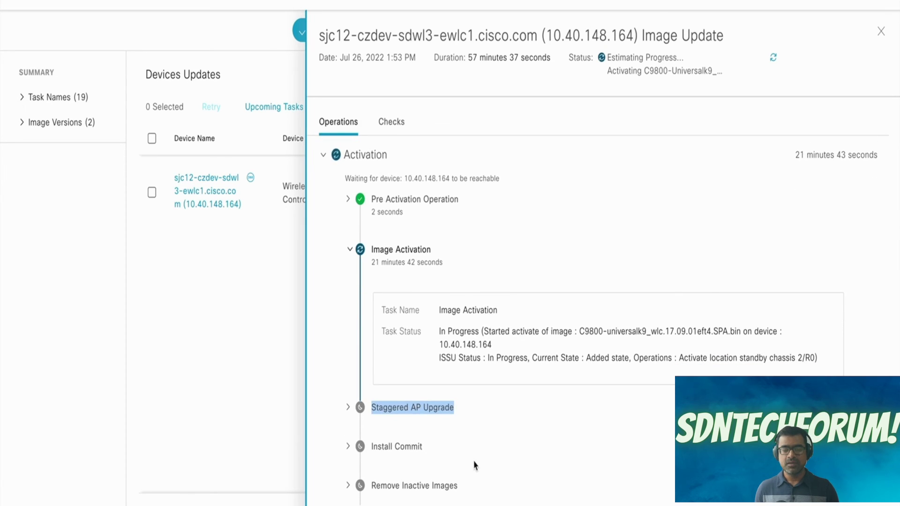
scroll(474, 465, down, 2)
scroll(496, 466, down, 2)
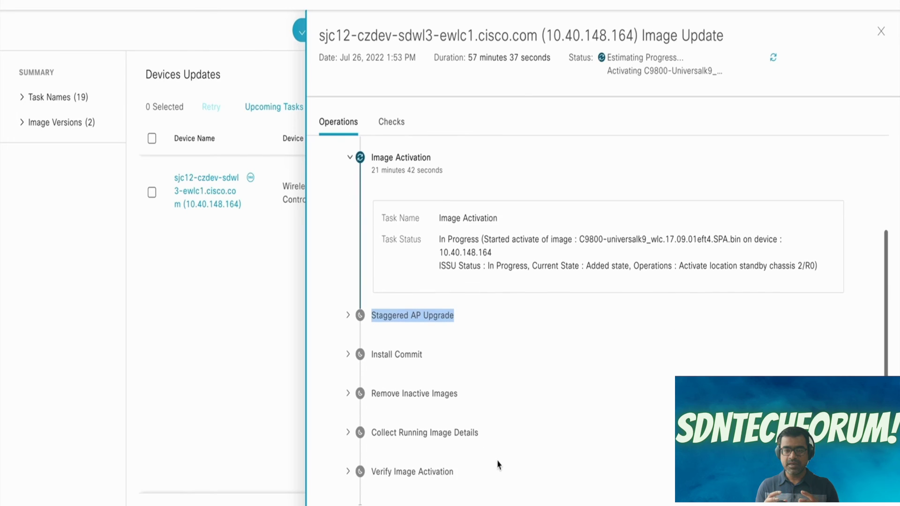
scroll(497, 464, down, 2)
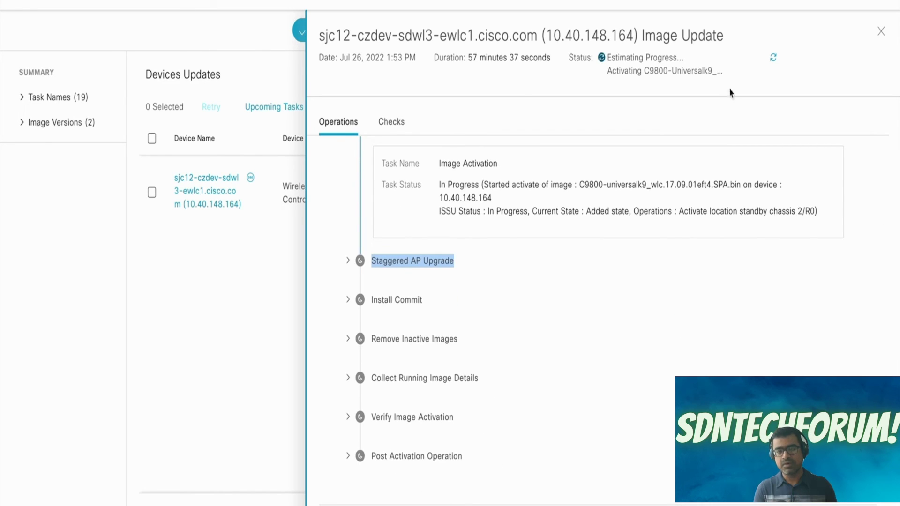
drag(683, 57, 666, 57)
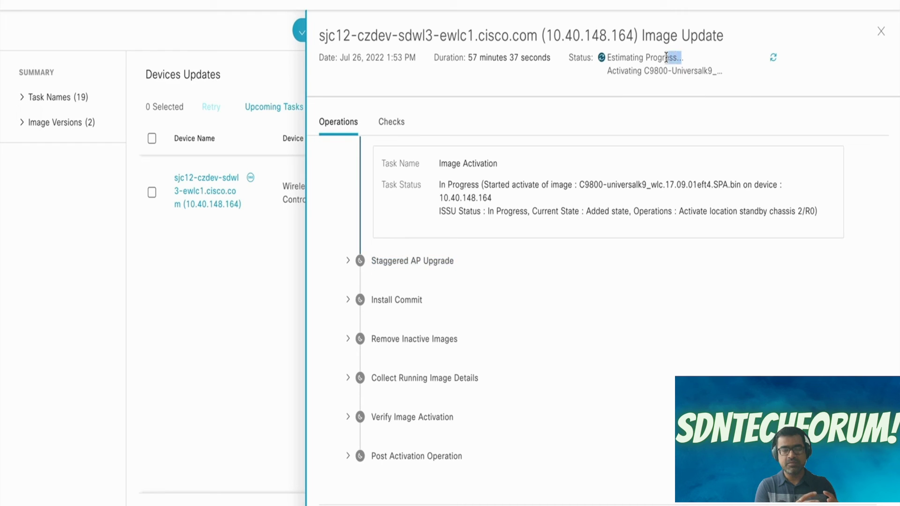
click(739, 295)
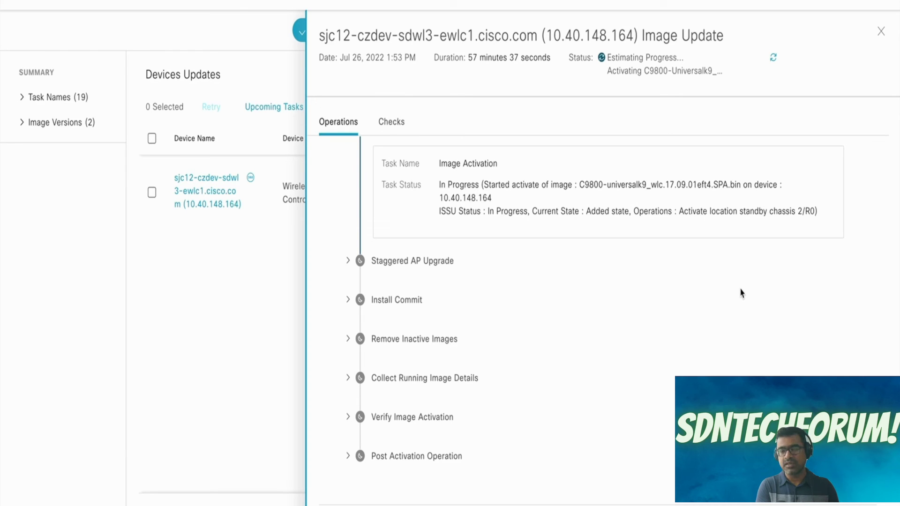
key(Escape)
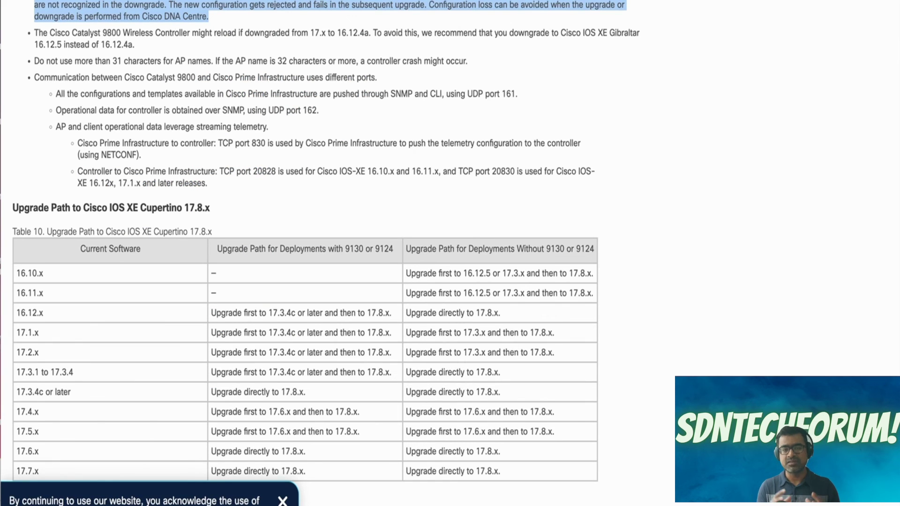
- Highlight Table 10's heading, the 16.12.x path and the non-9130/9124 deployment column
drag(209, 208, 12, 208)
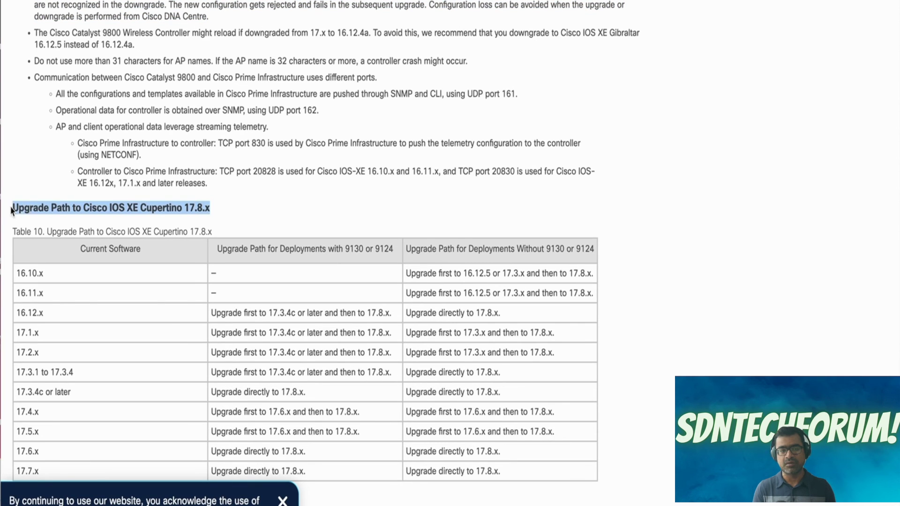
scroll(169, 335, down, 2)
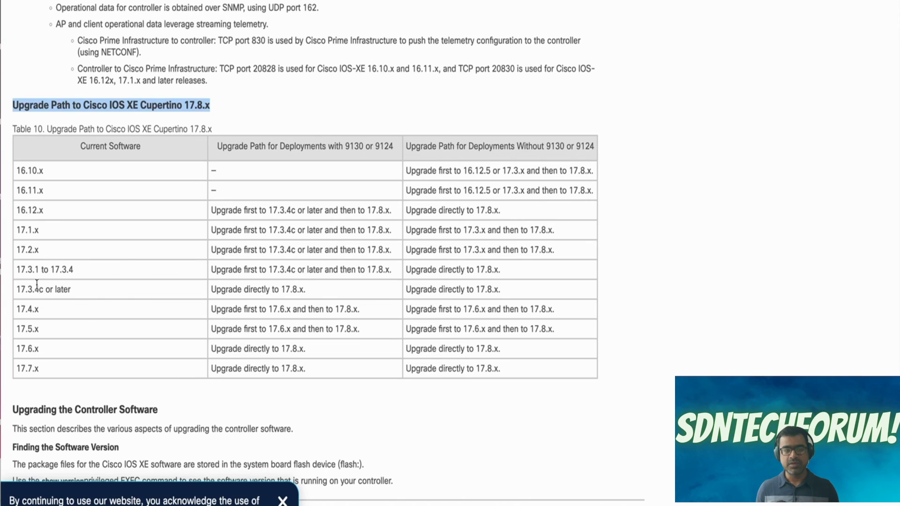
drag(388, 214, 206, 216)
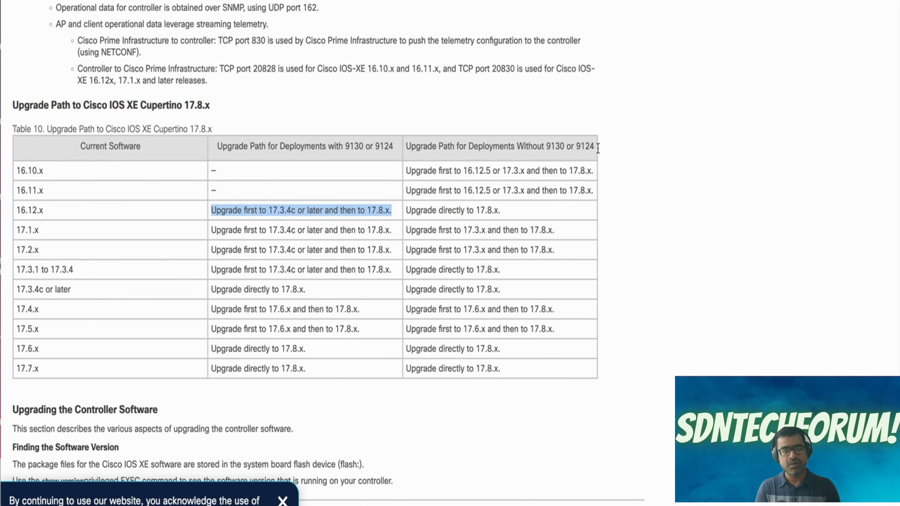
drag(412, 146, 599, 153)
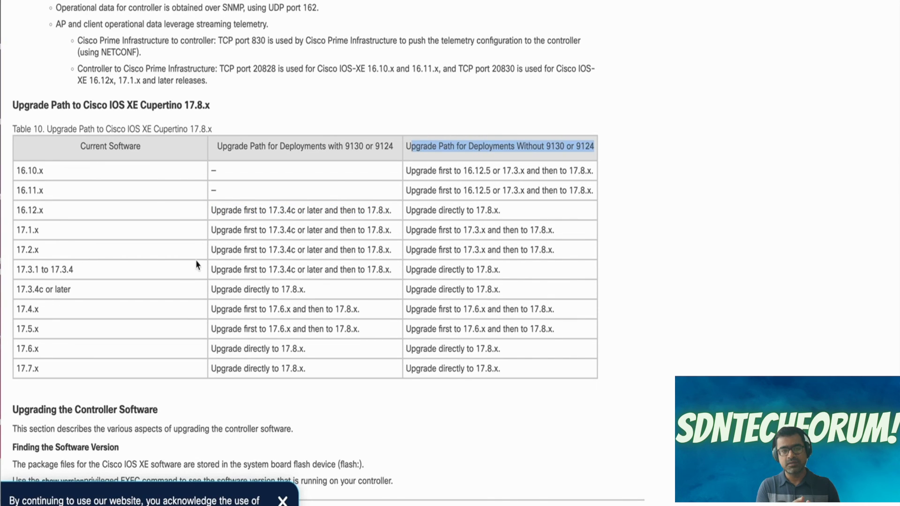
drag(220, 109, 7, 103)
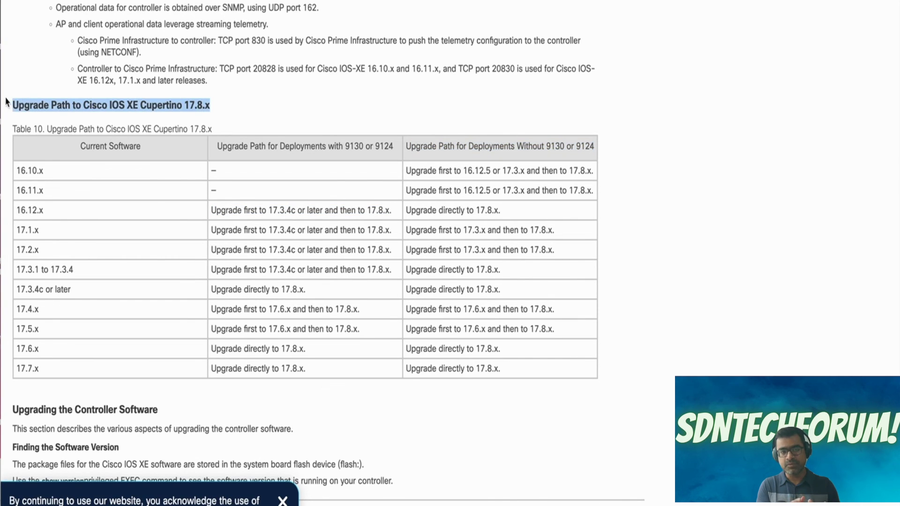
click(308, 104)
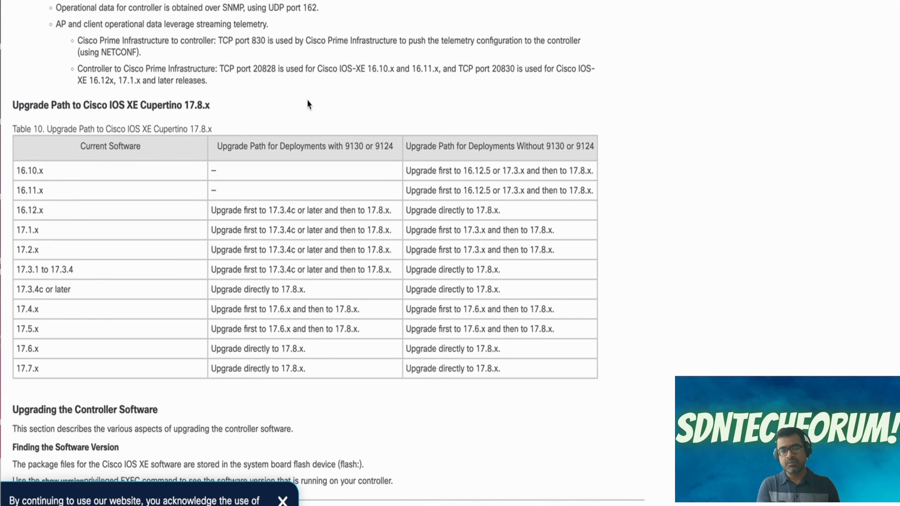